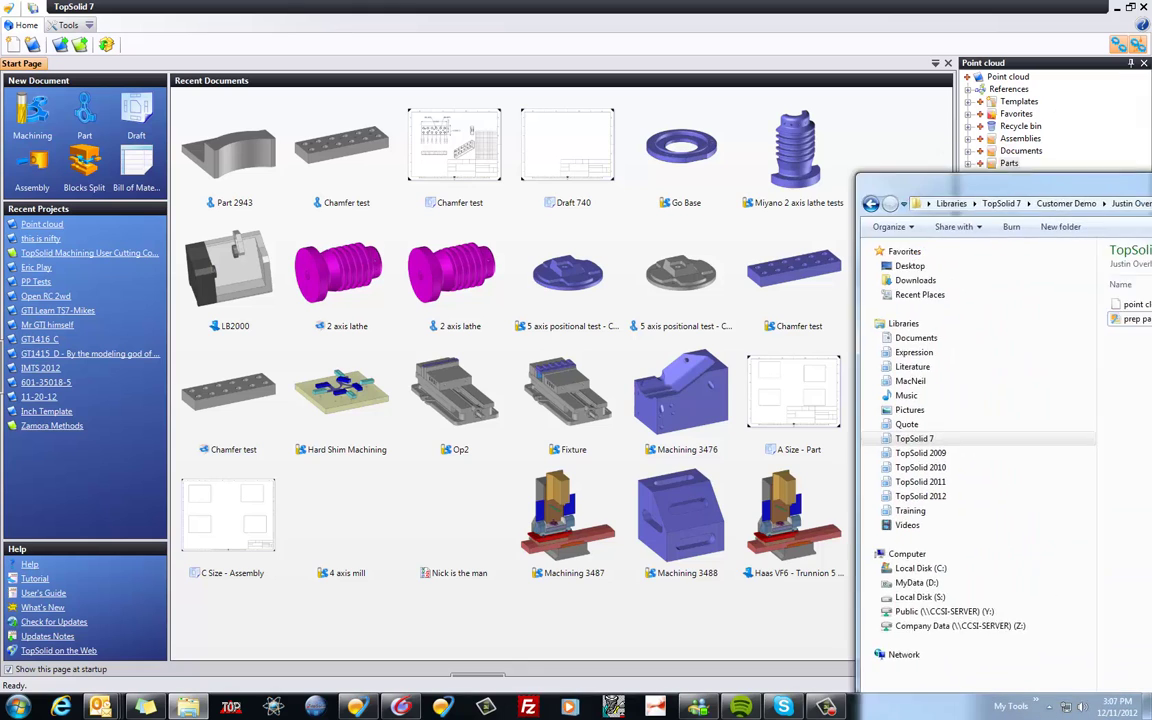
Rename point cloud sample.xyz to point cloud sample.txt and open it to examine its coordinate list
drag(676, 177, 520, 230)
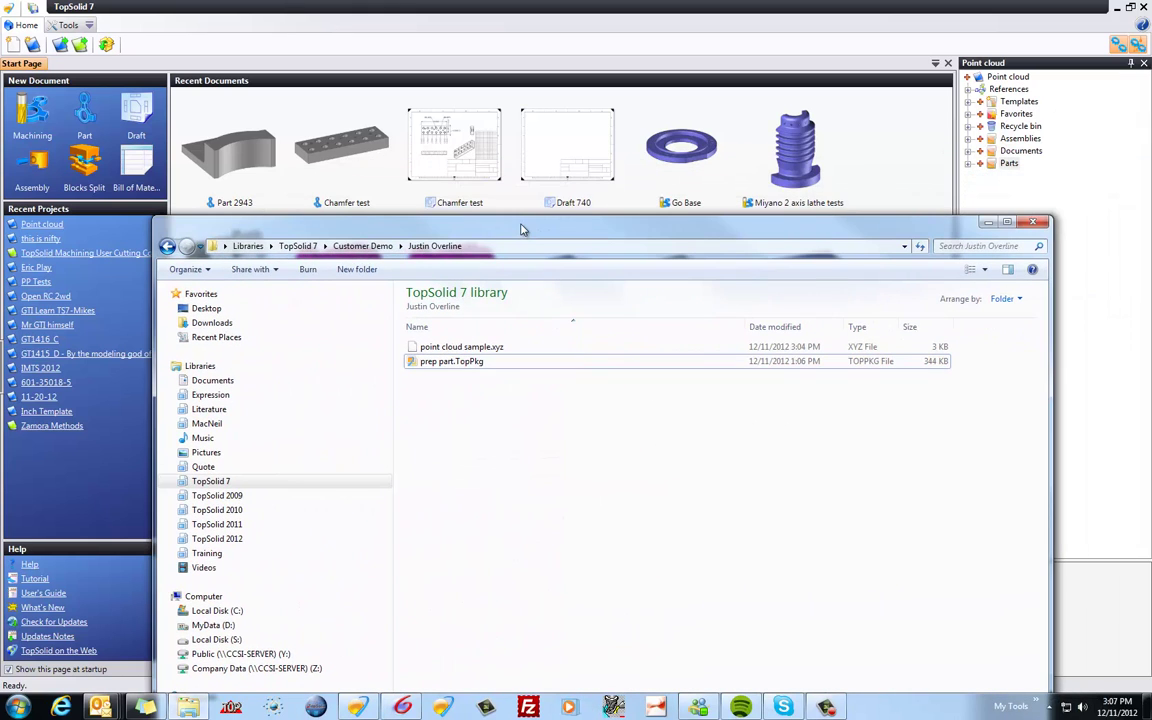
click(446, 348)
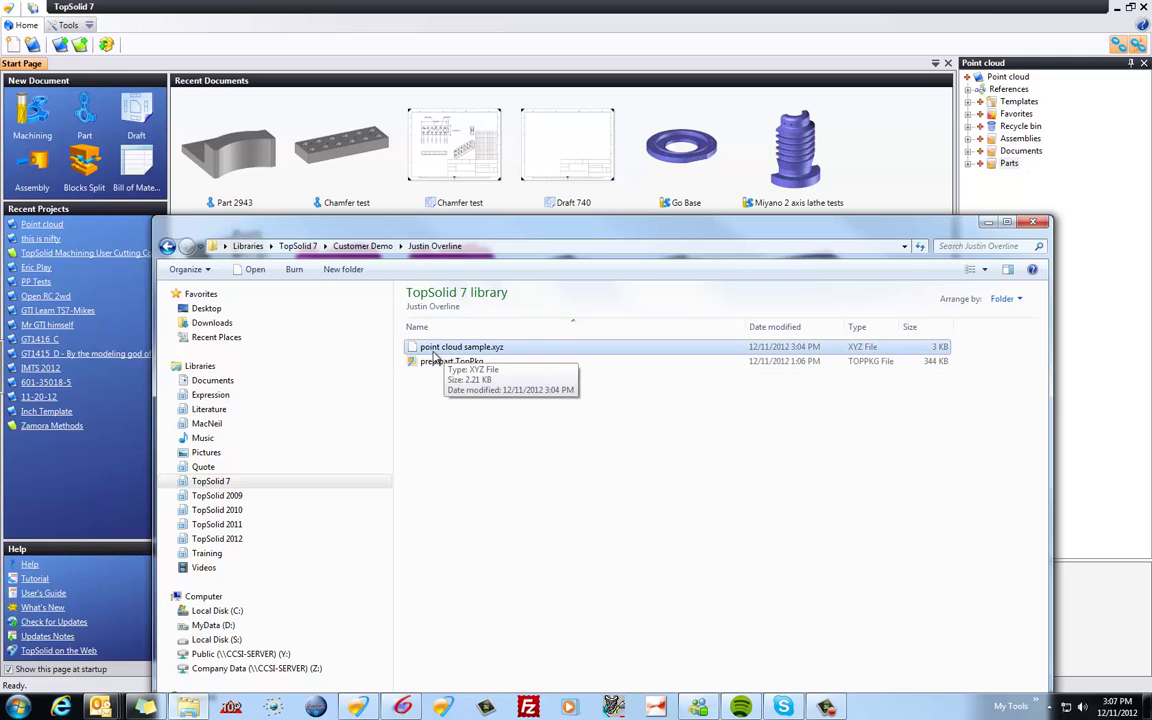
click(501, 350)
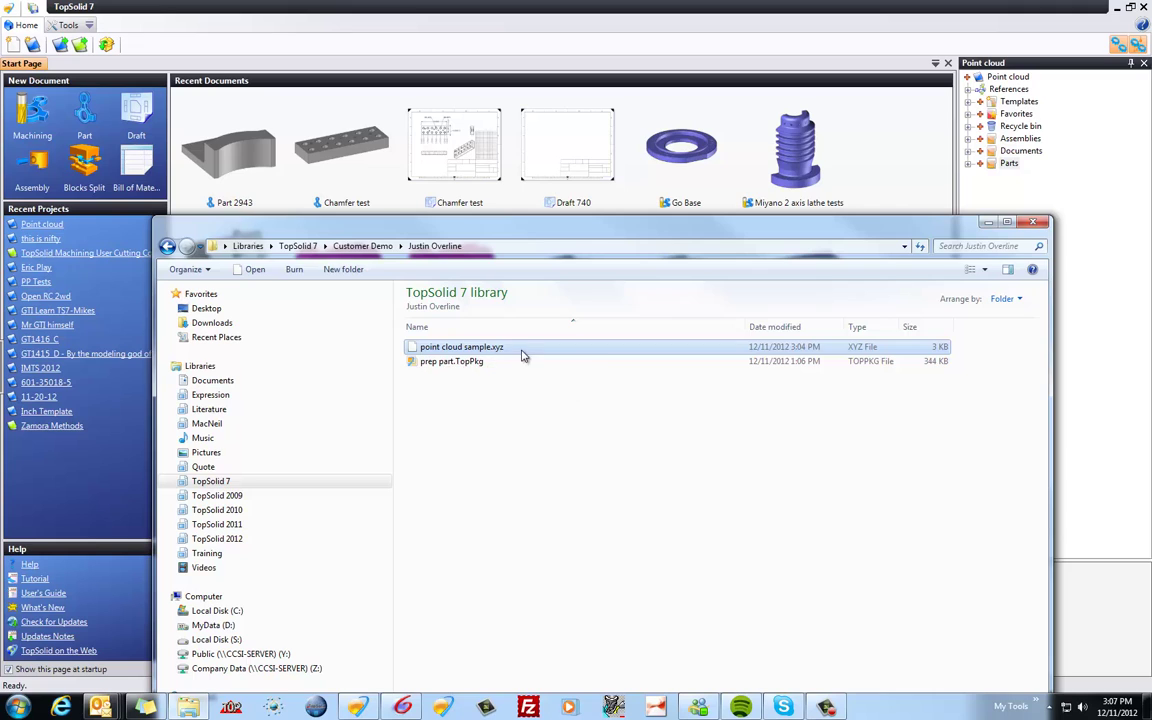
key(BackSpace)
key(BackSpace)
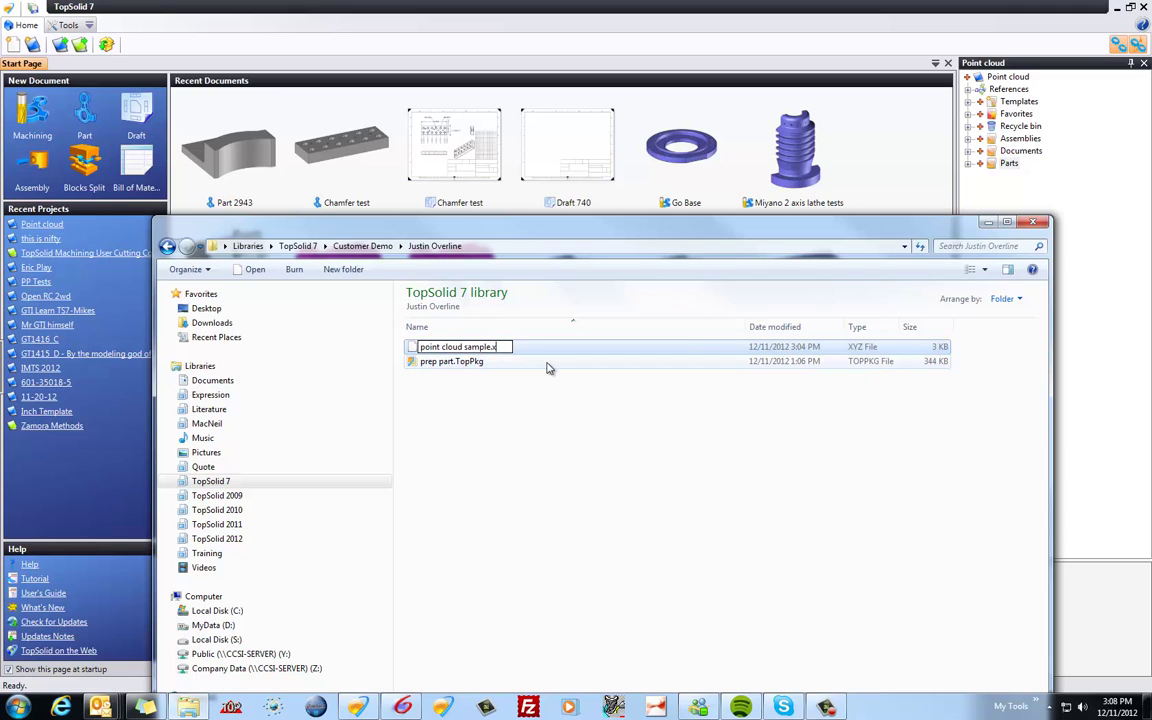
text(txt)
key(Return)
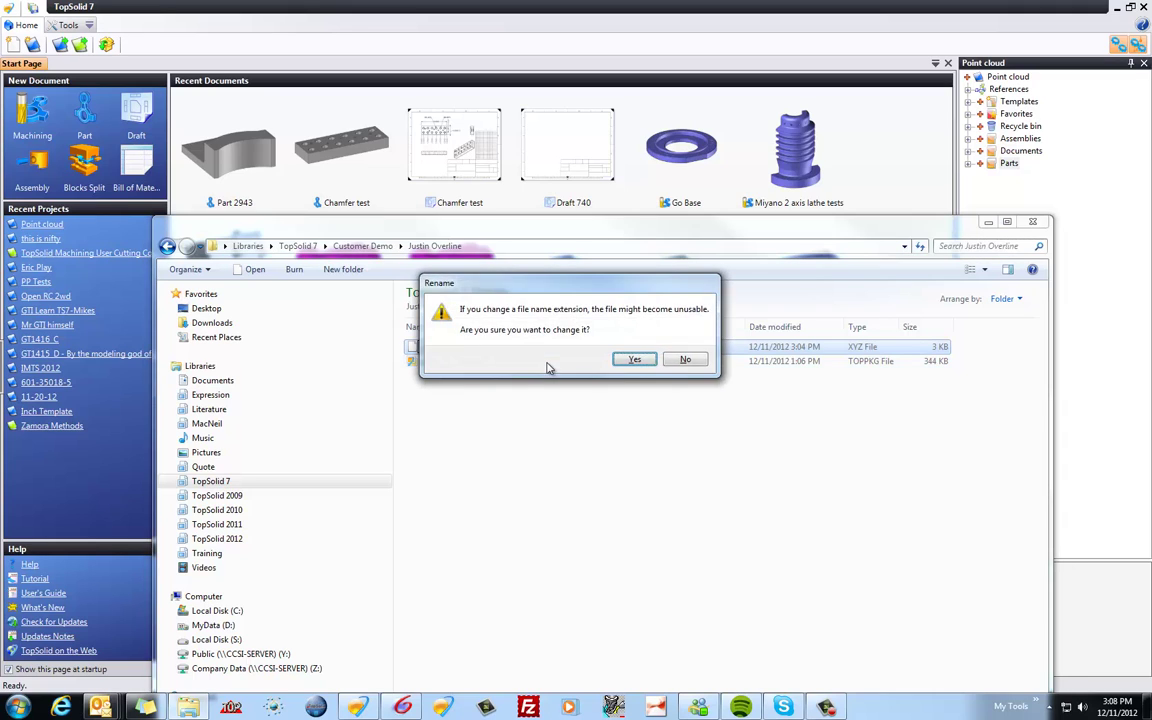
key(Return)
double_click(475, 355)
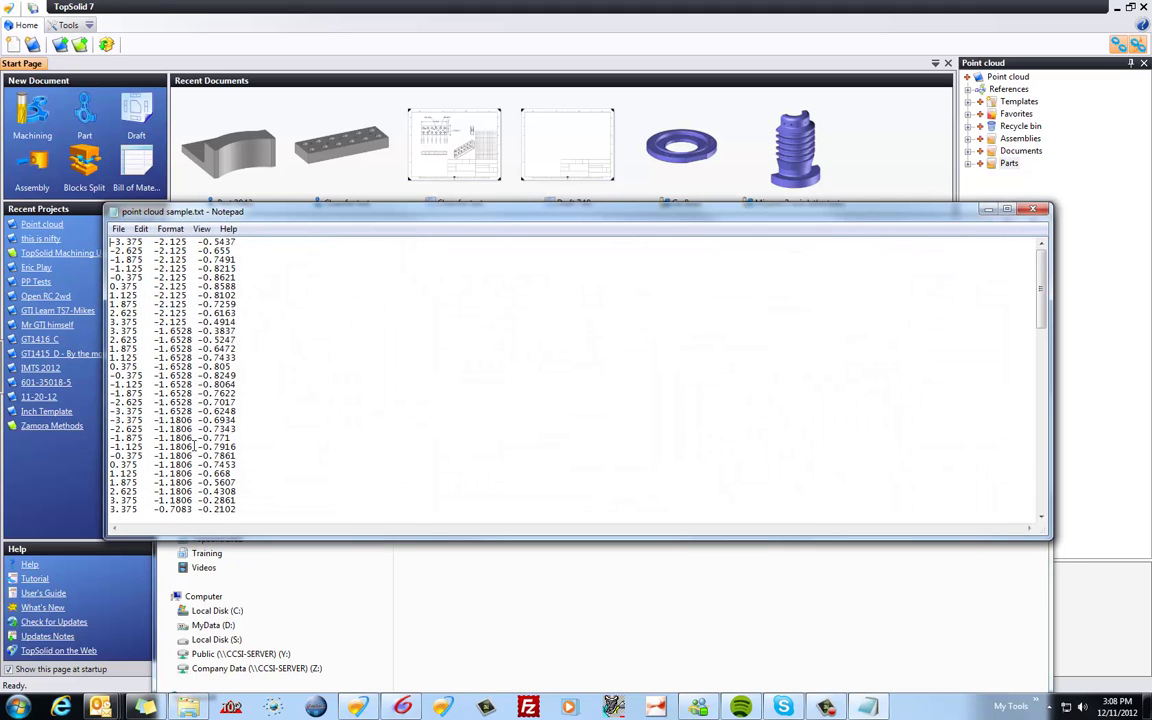
Close the coordinate text file, rename it back to point cloud sample.xyz, and close the folder window
key(alt+F4)
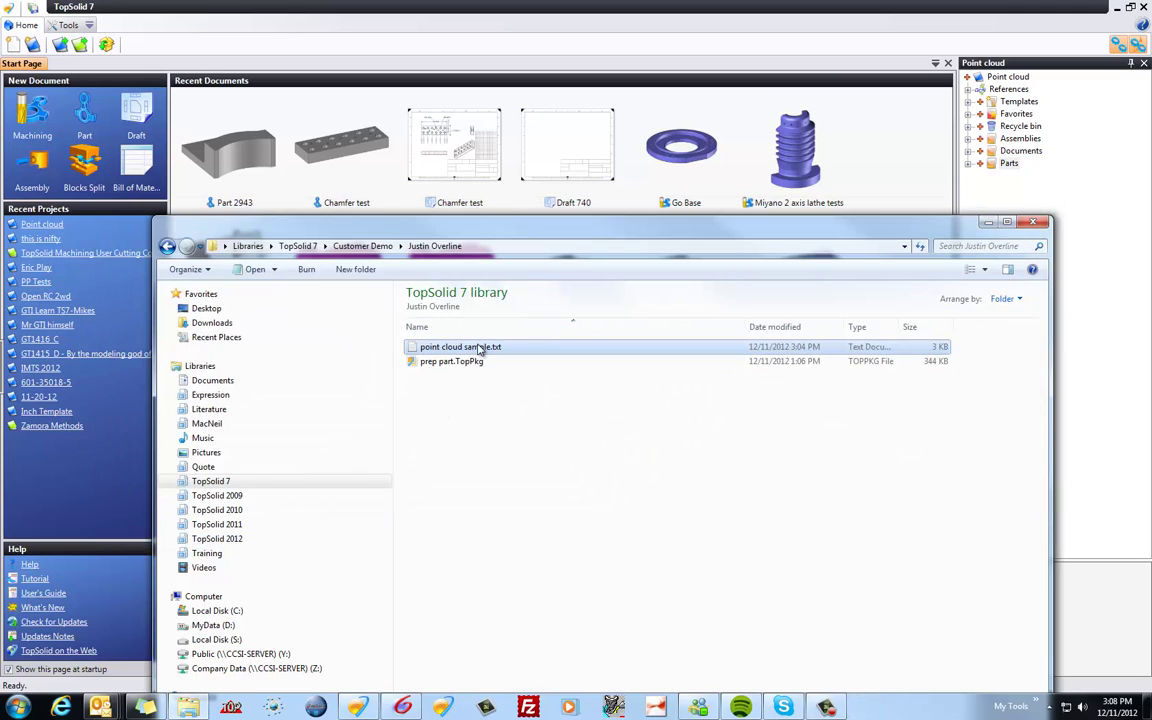
click(506, 347)
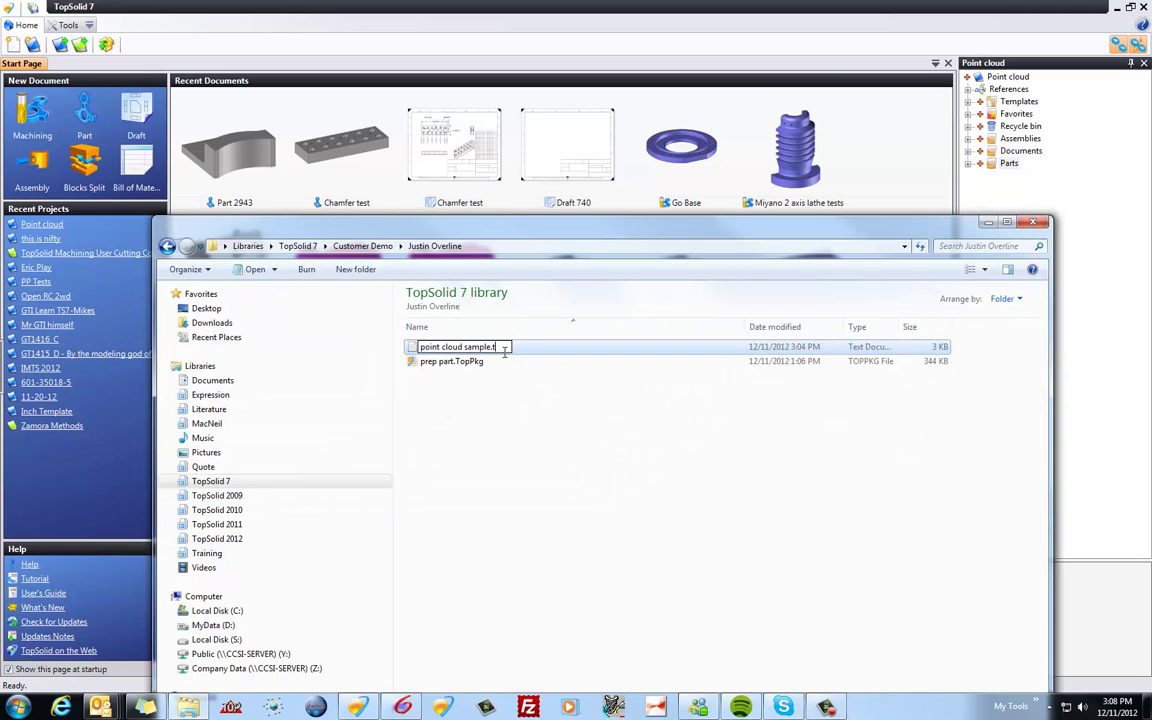
text(xyz)
key(Return)
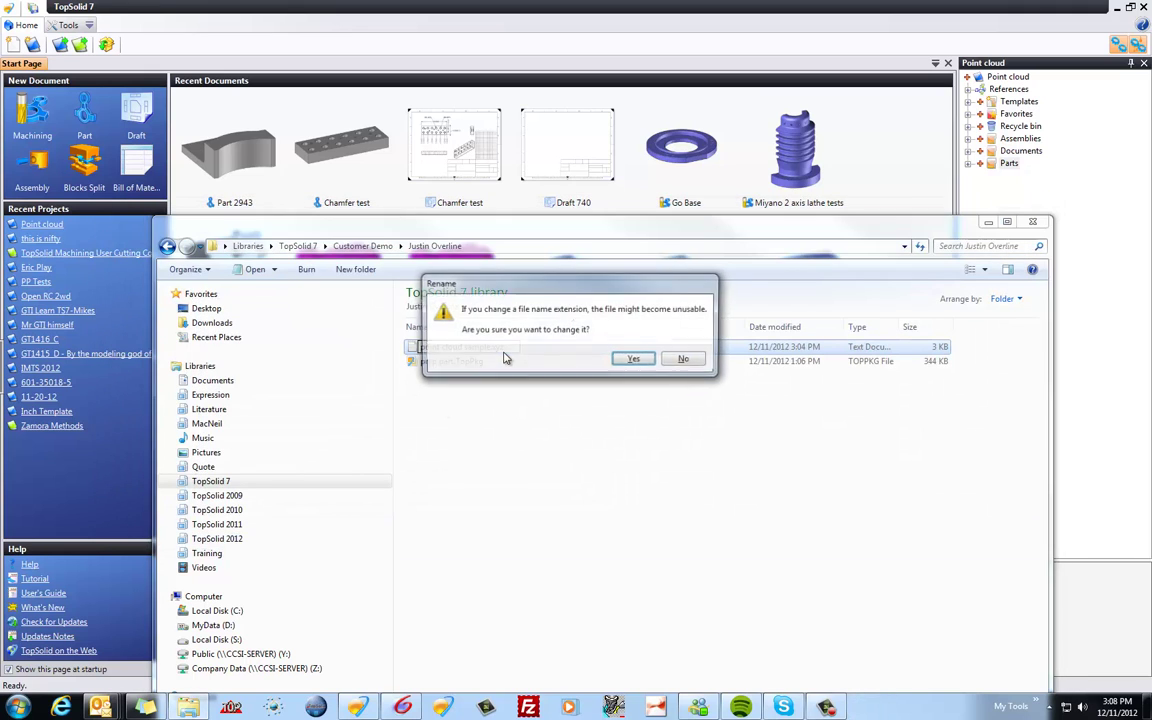
key(Return)
key(alt+F4)
Import point cloud sample.xyz with conversion into the project's Parts folder, keeping the All Files filter
click(1009, 164)
right_click(1010, 168)
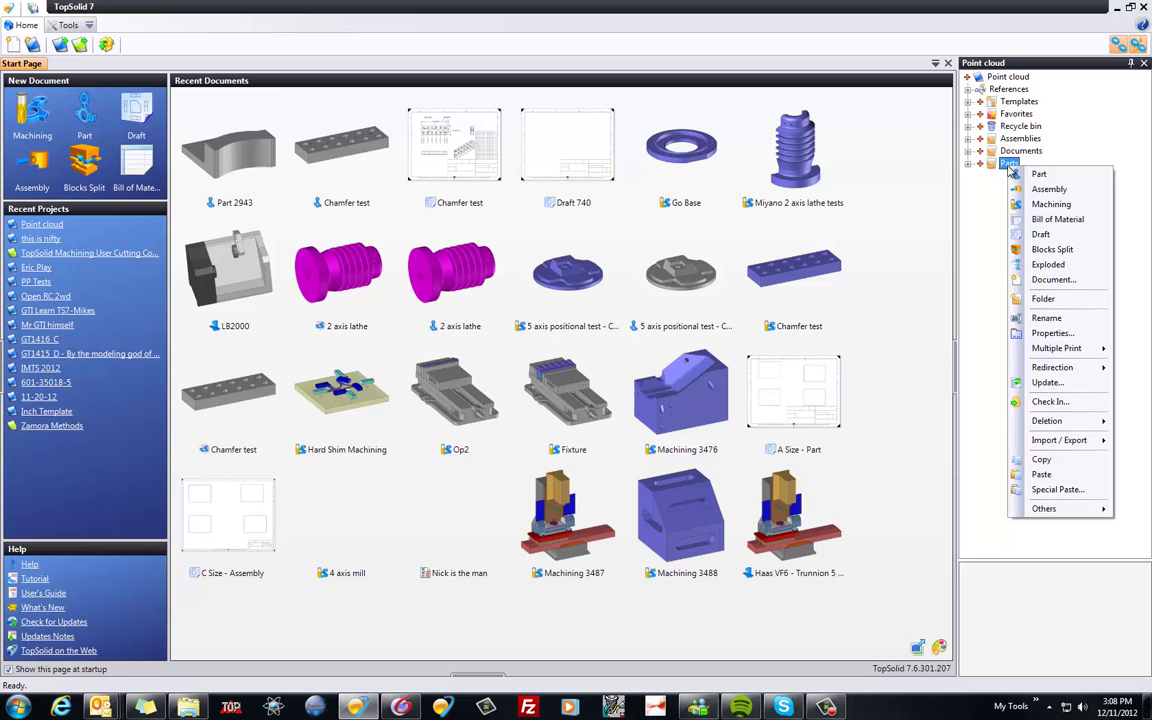
mouse_move(1058, 440)
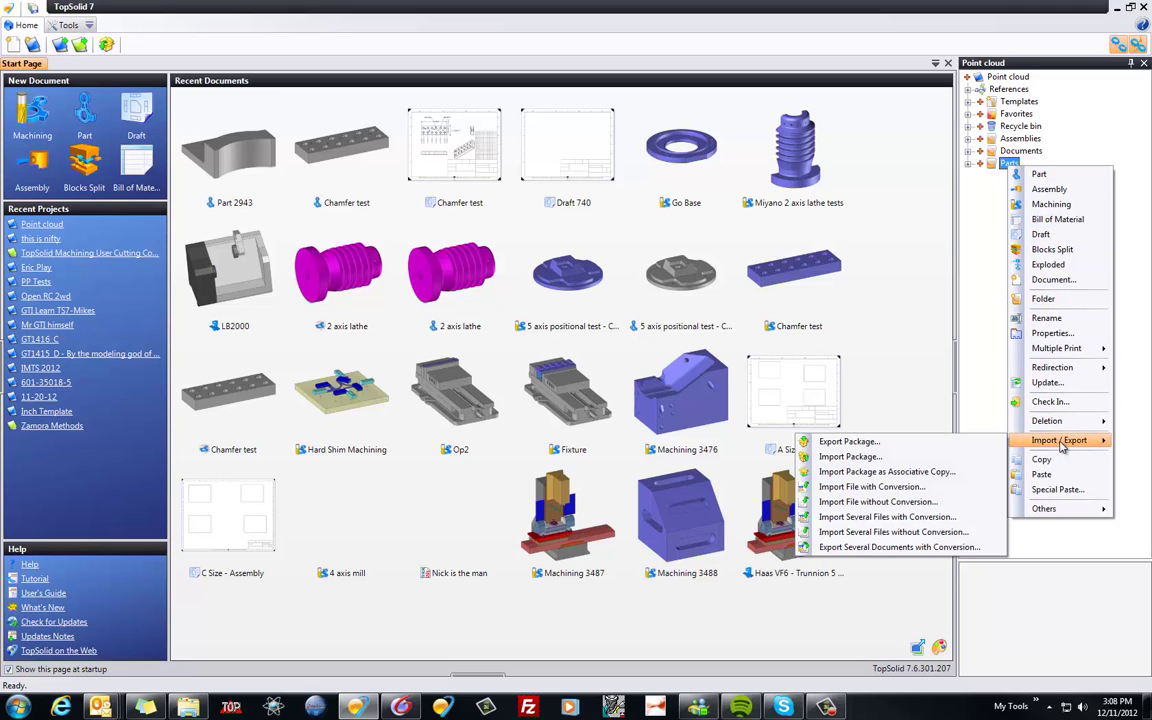
click(926, 491)
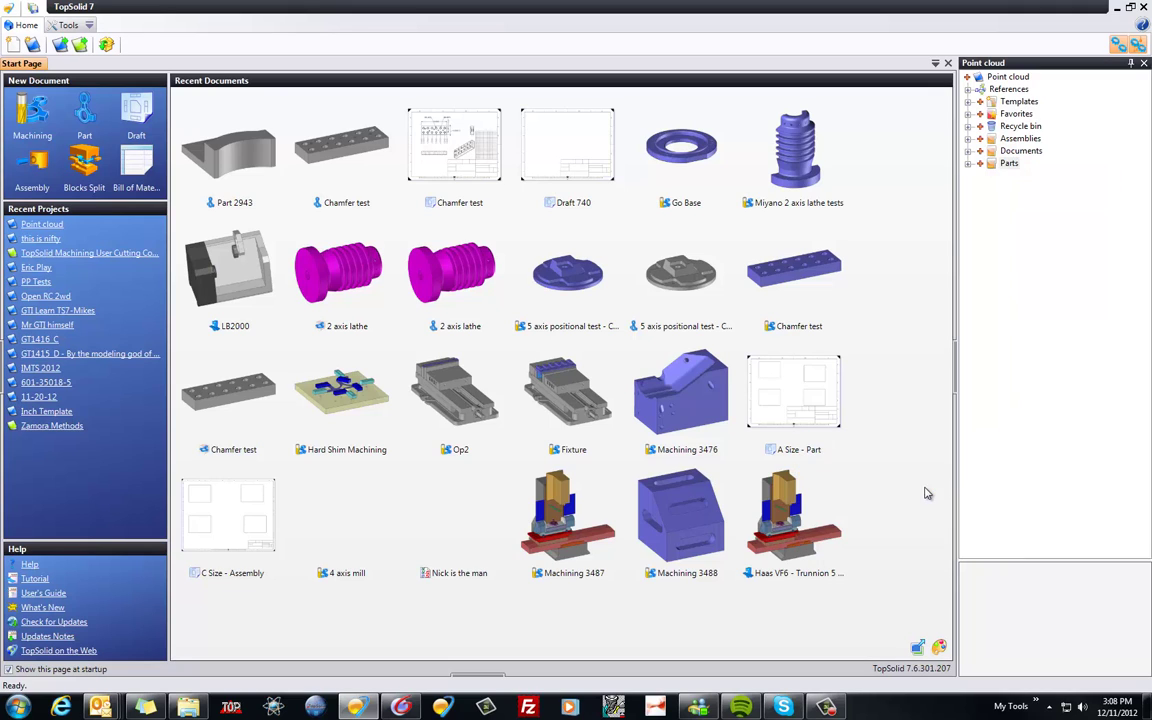
click(232, 133)
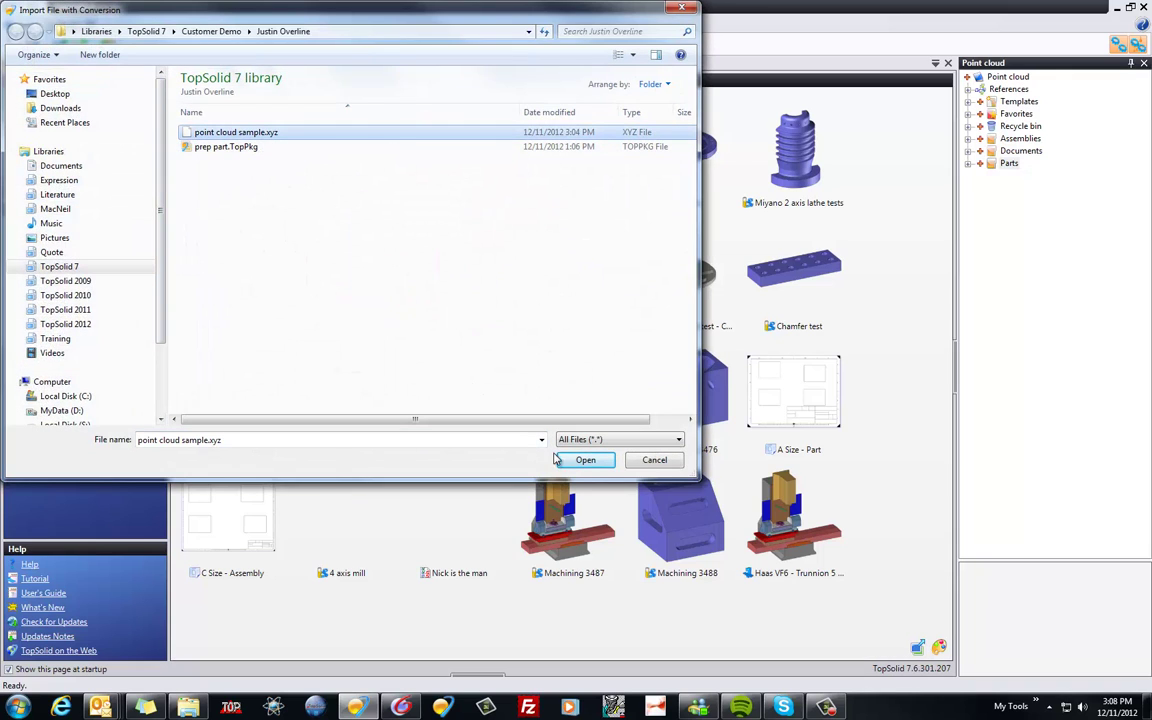
click(599, 441)
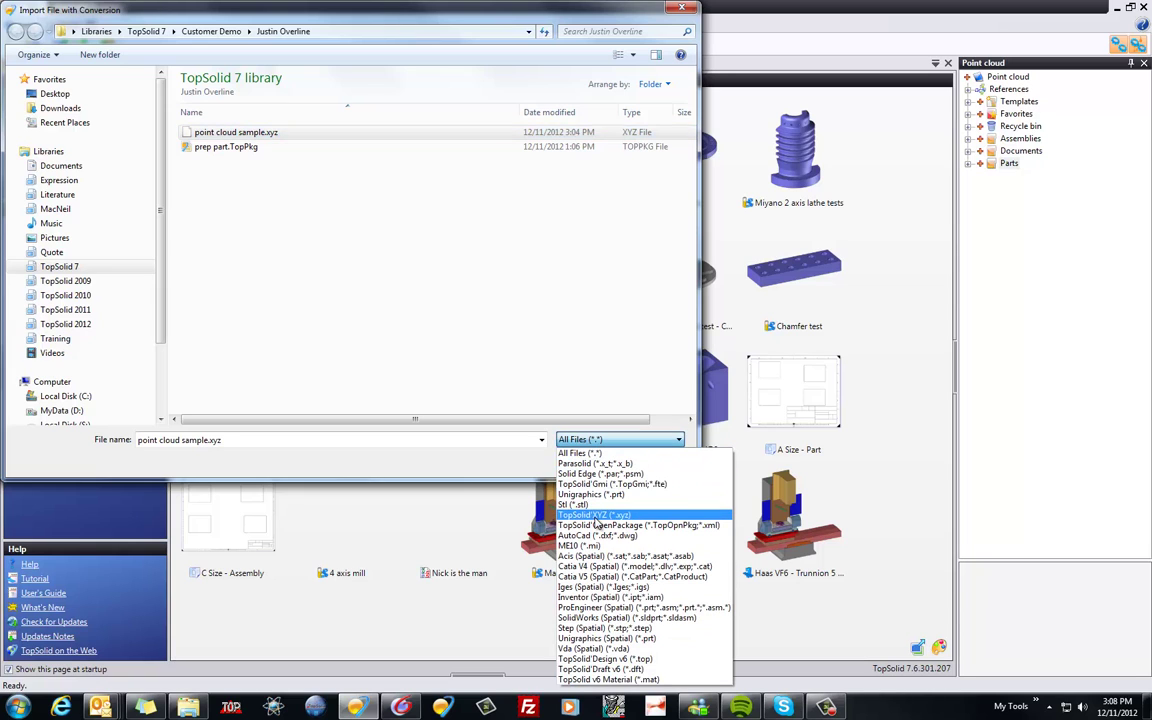
click(580, 453)
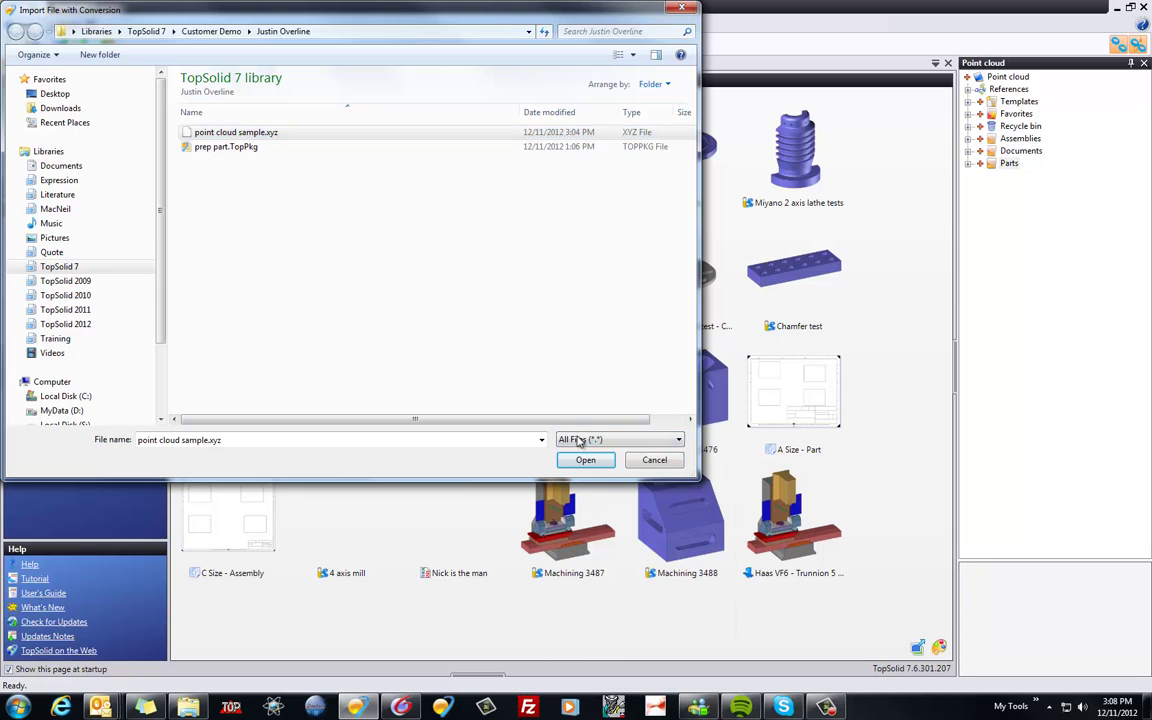
click(586, 461)
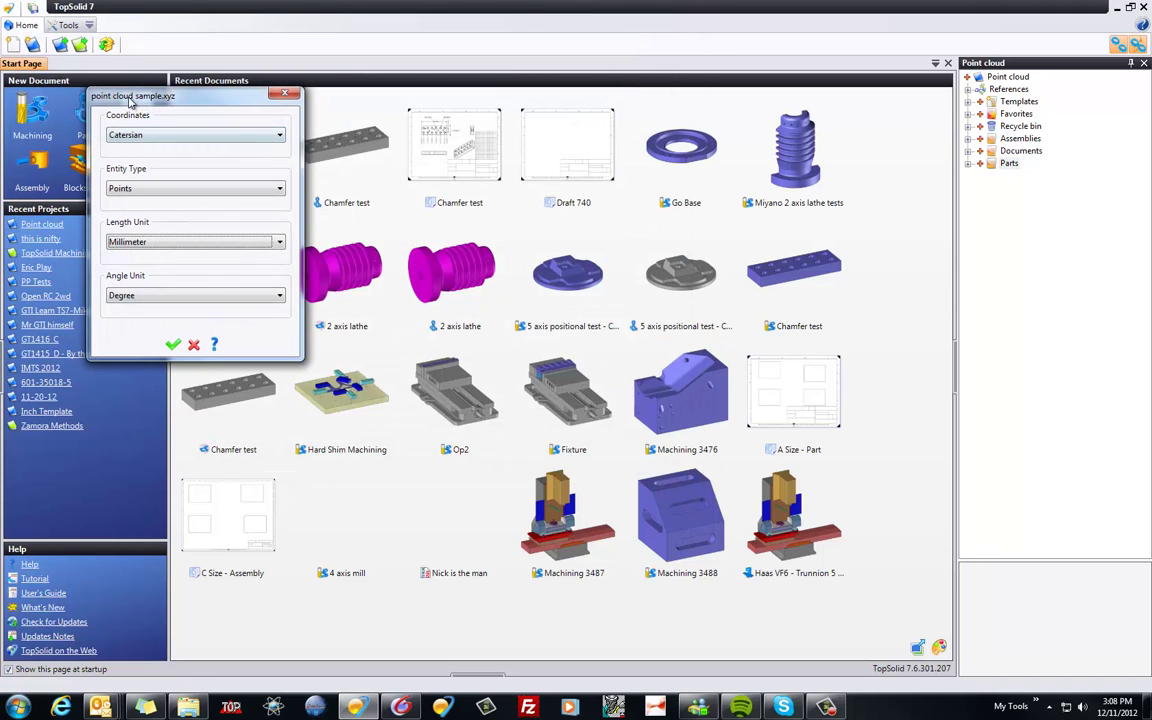
Import the coordinates as Points with the length unit set to Inch
click(140, 190)
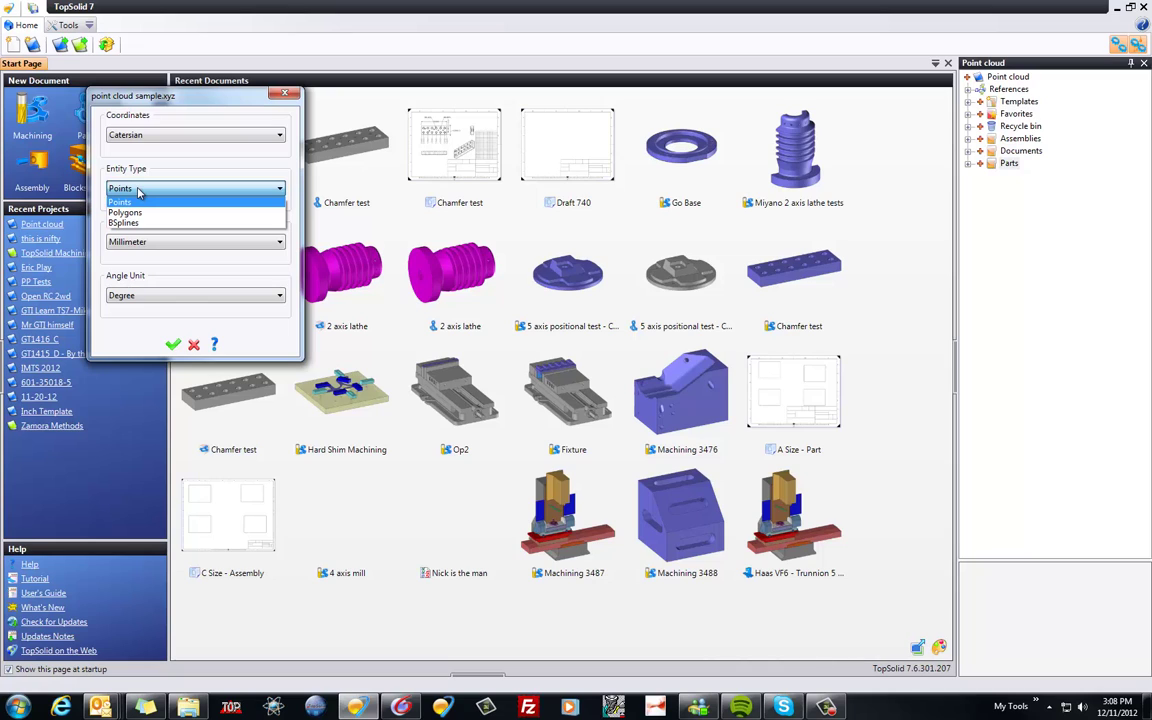
click(140, 191)
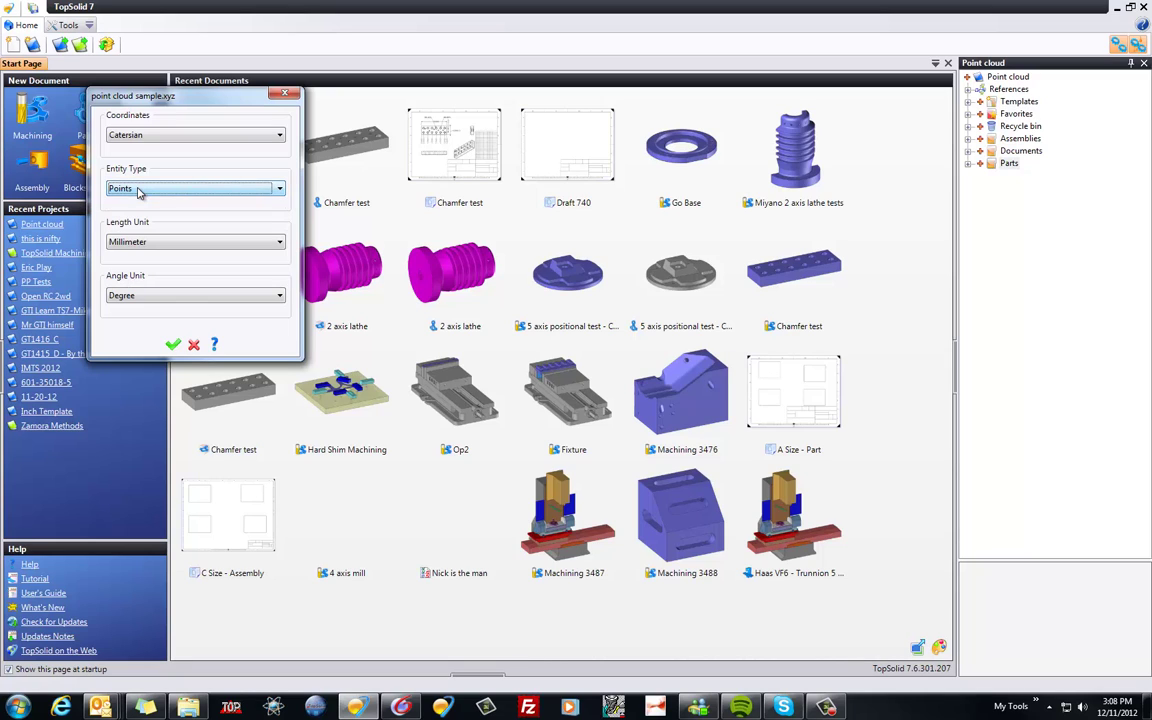
click(137, 243)
click(125, 348)
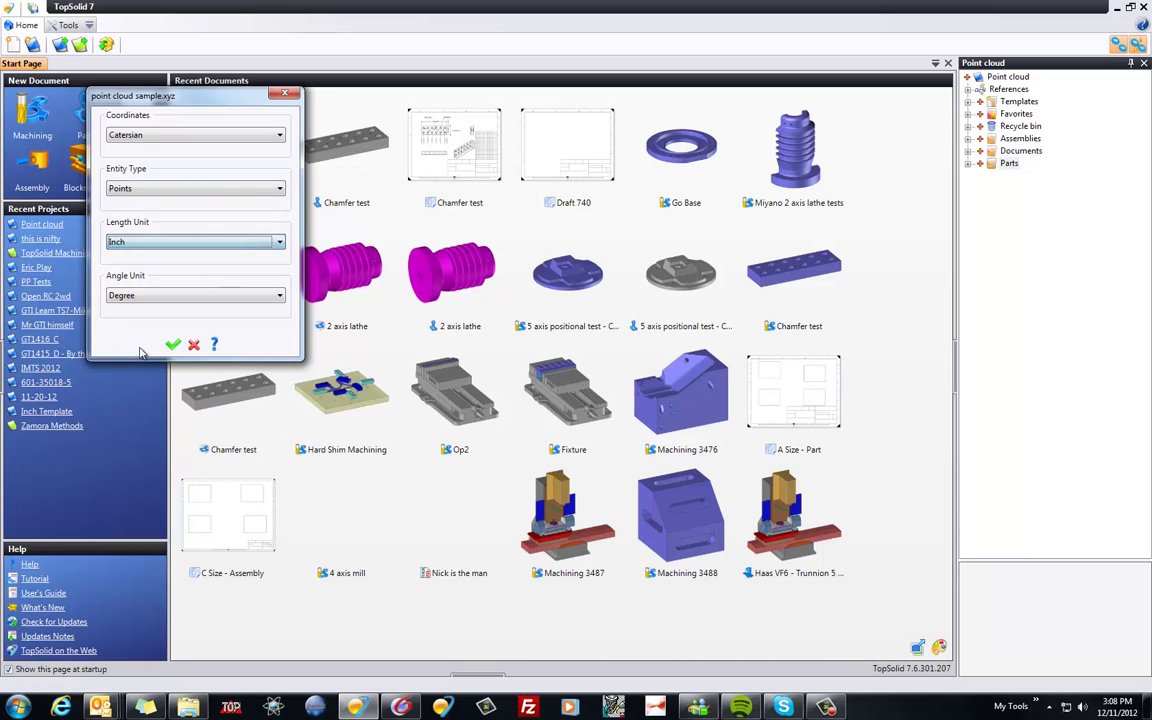
click(173, 345)
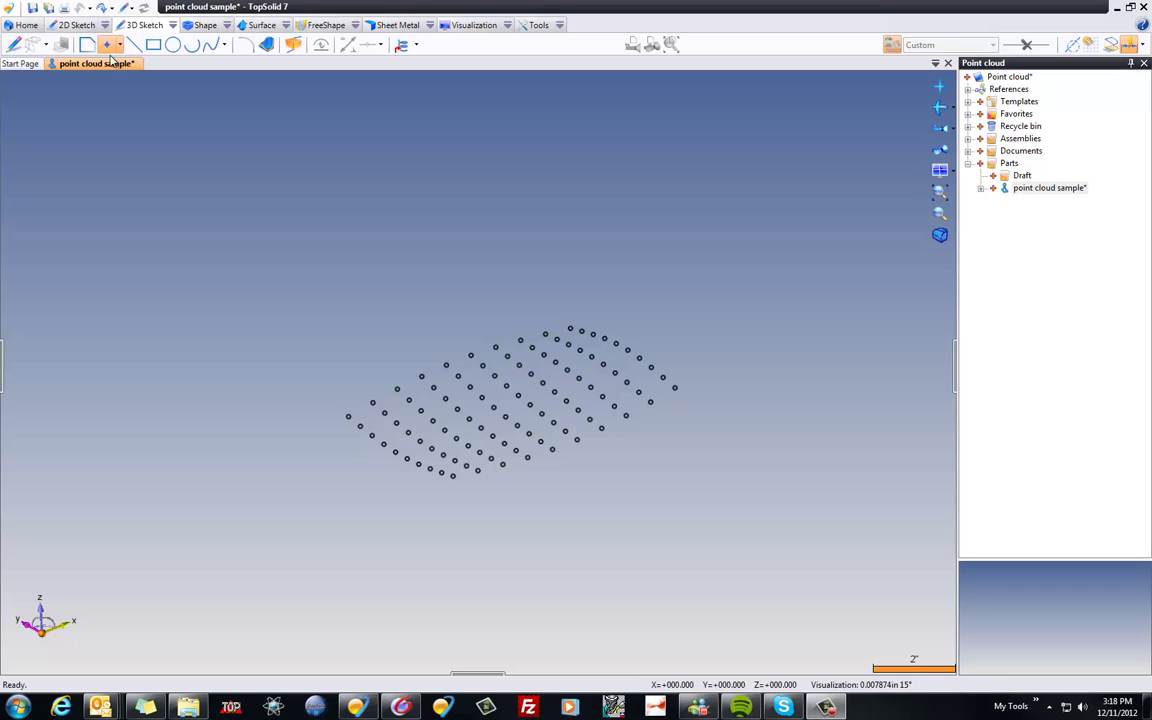
Start a new 3D sketch and look at the point cloud from above
click(16, 45)
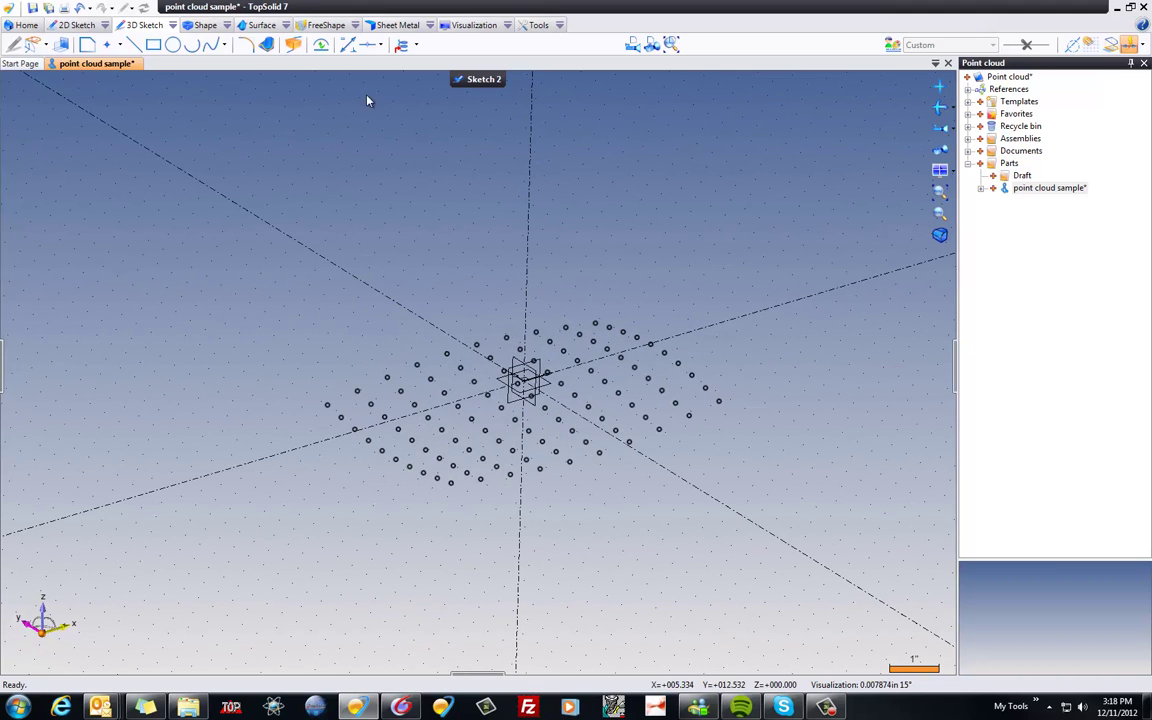
click(44, 615)
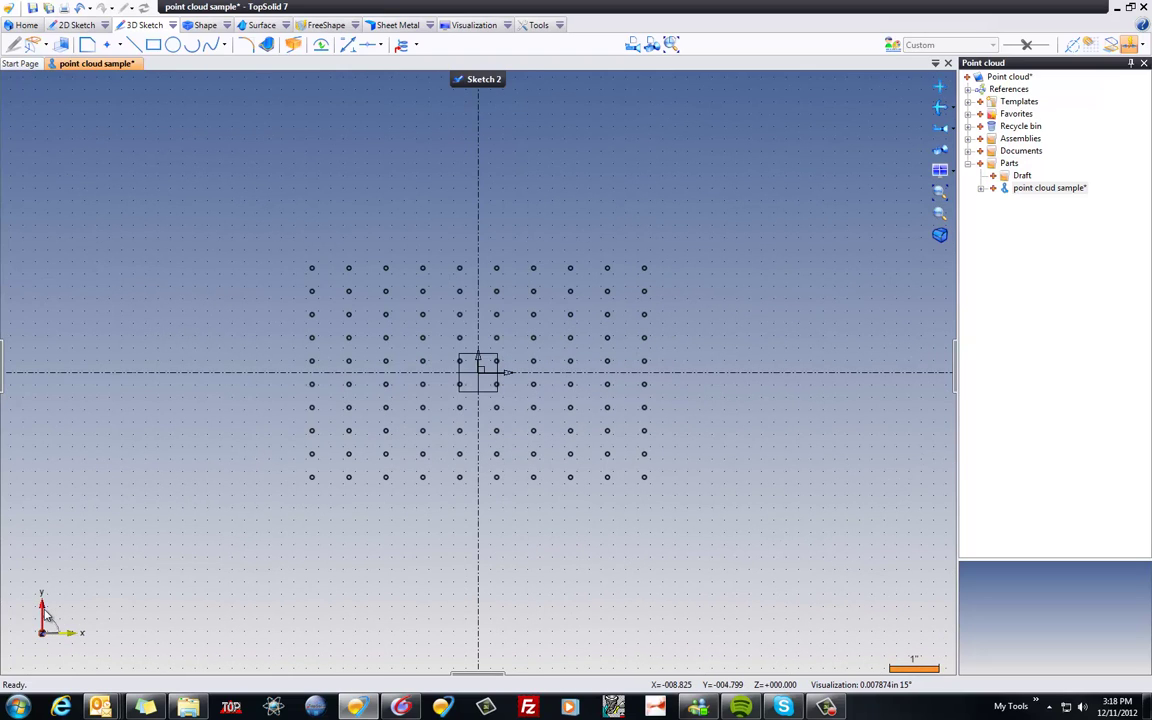
scroll(432, 365, up, 1)
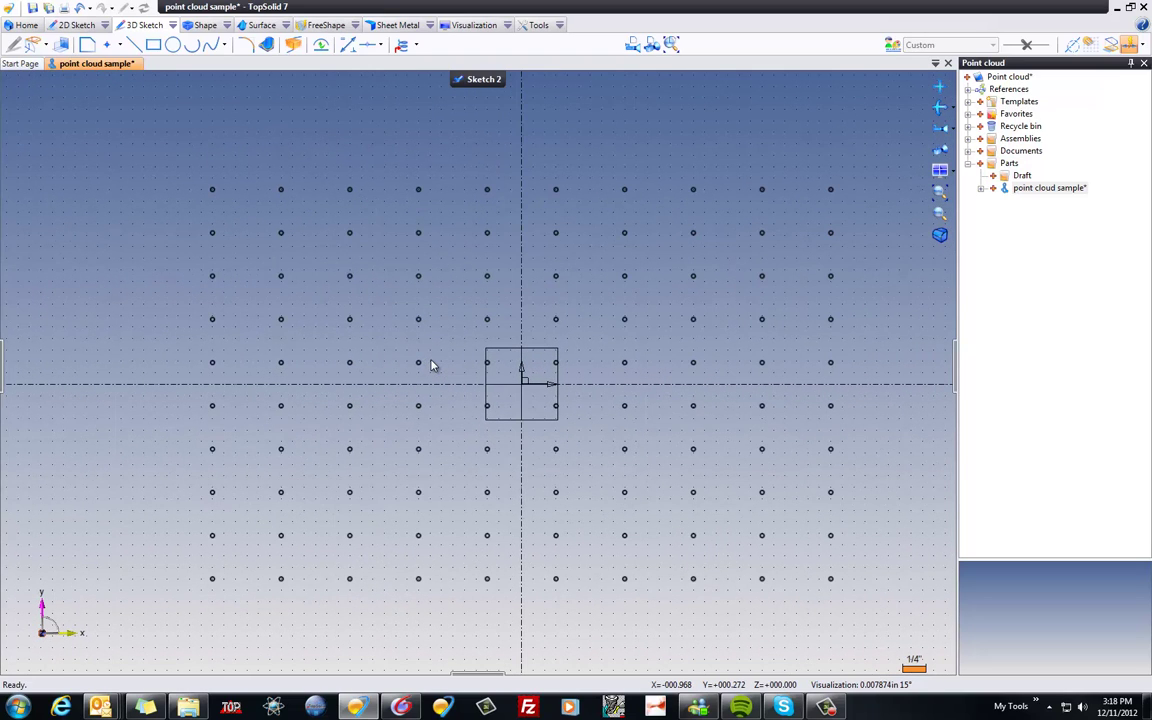
Draw a Passing Points spline through all ten points of the uppermost row, from X -3.375 in to X 3.375 in at Y 2.125 in
click(210, 44)
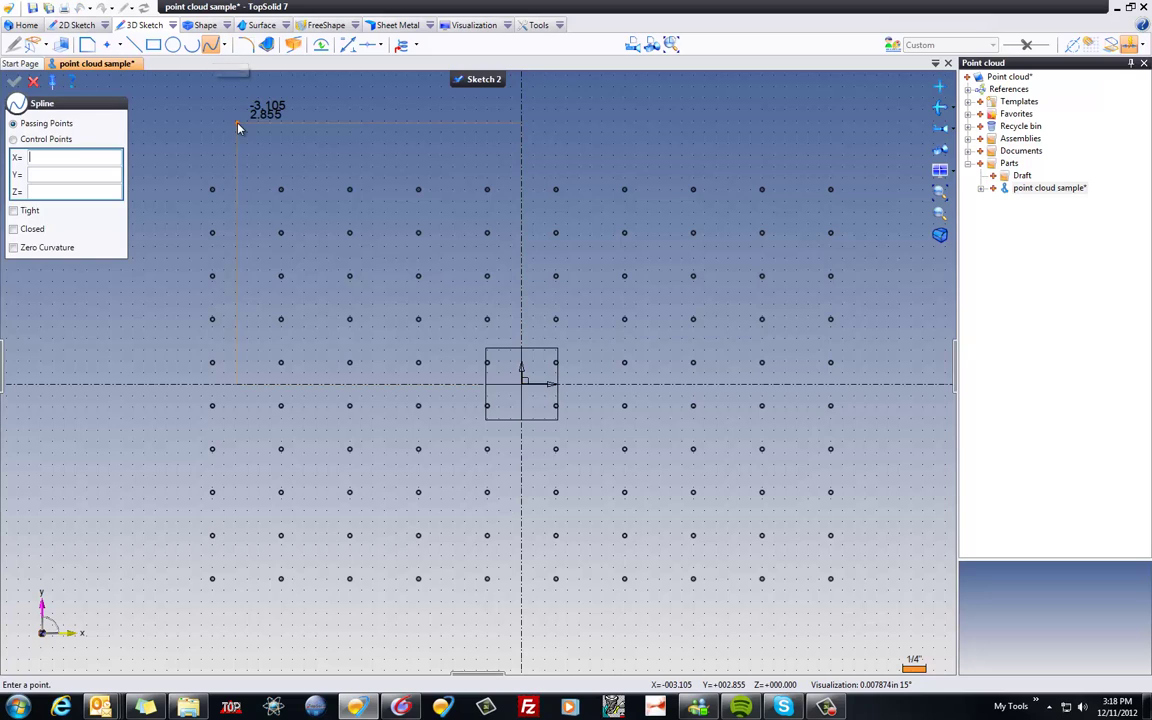
click(212, 189)
click(281, 189)
click(349, 189)
click(418, 189)
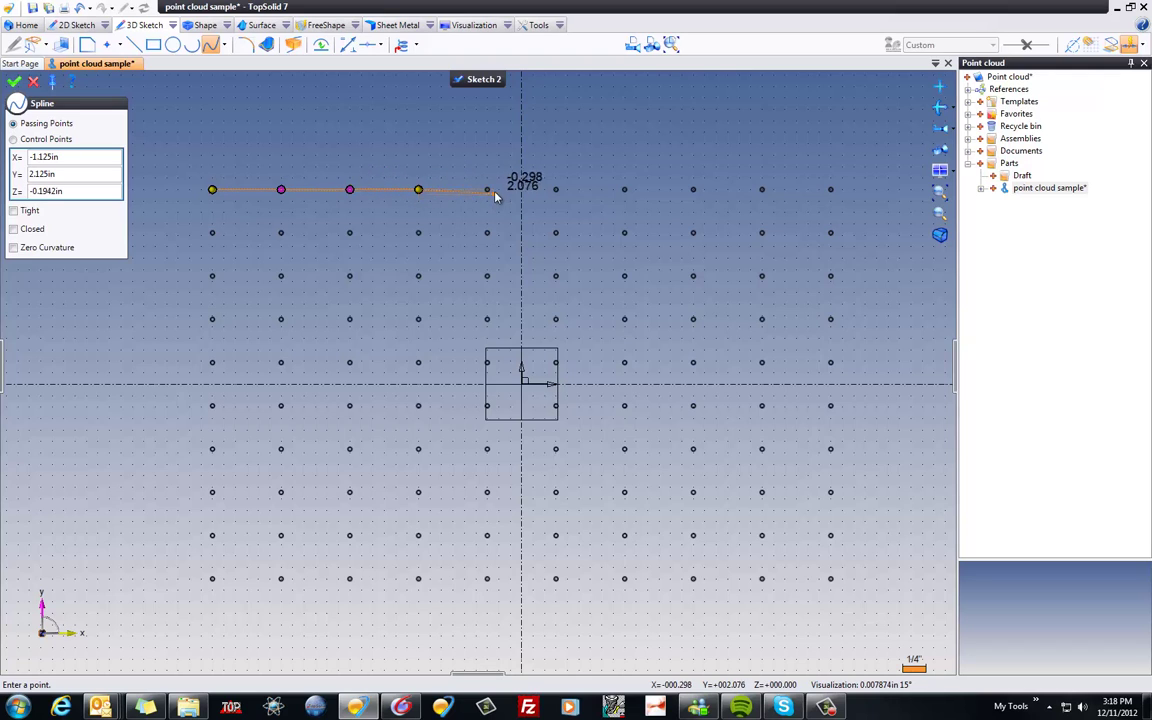
click(487, 189)
click(556, 189)
click(624, 189)
click(693, 189)
click(762, 189)
click(830, 189)
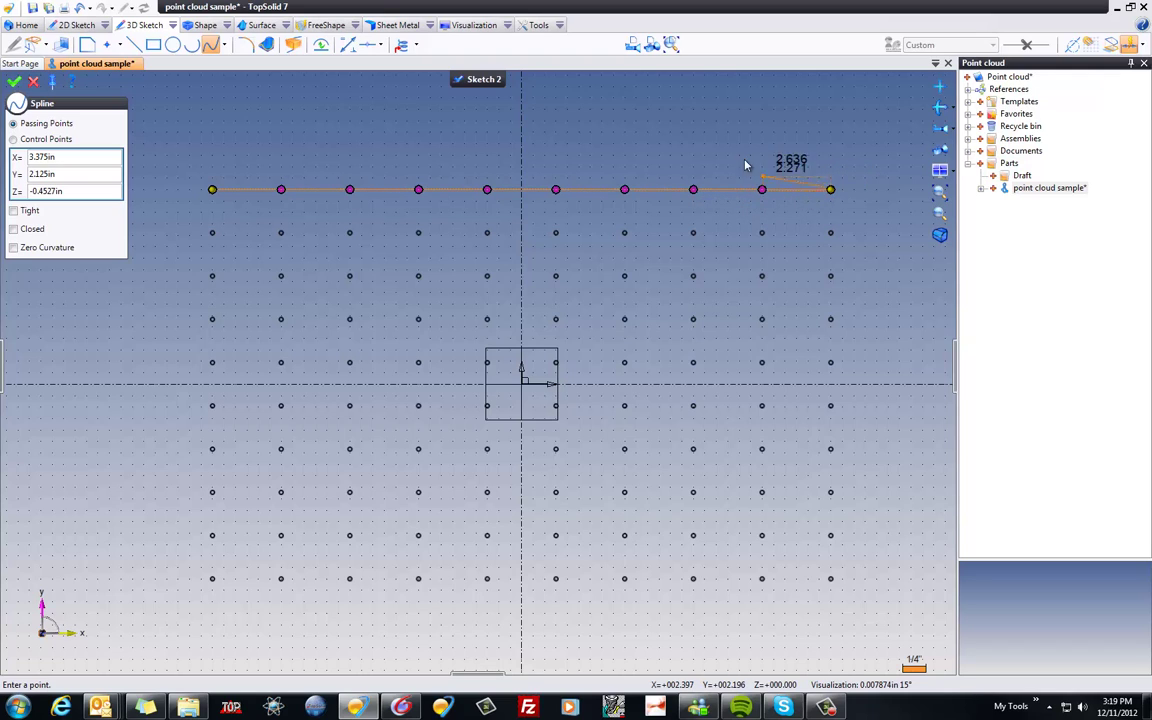
right_click(710, 156)
click(757, 160)
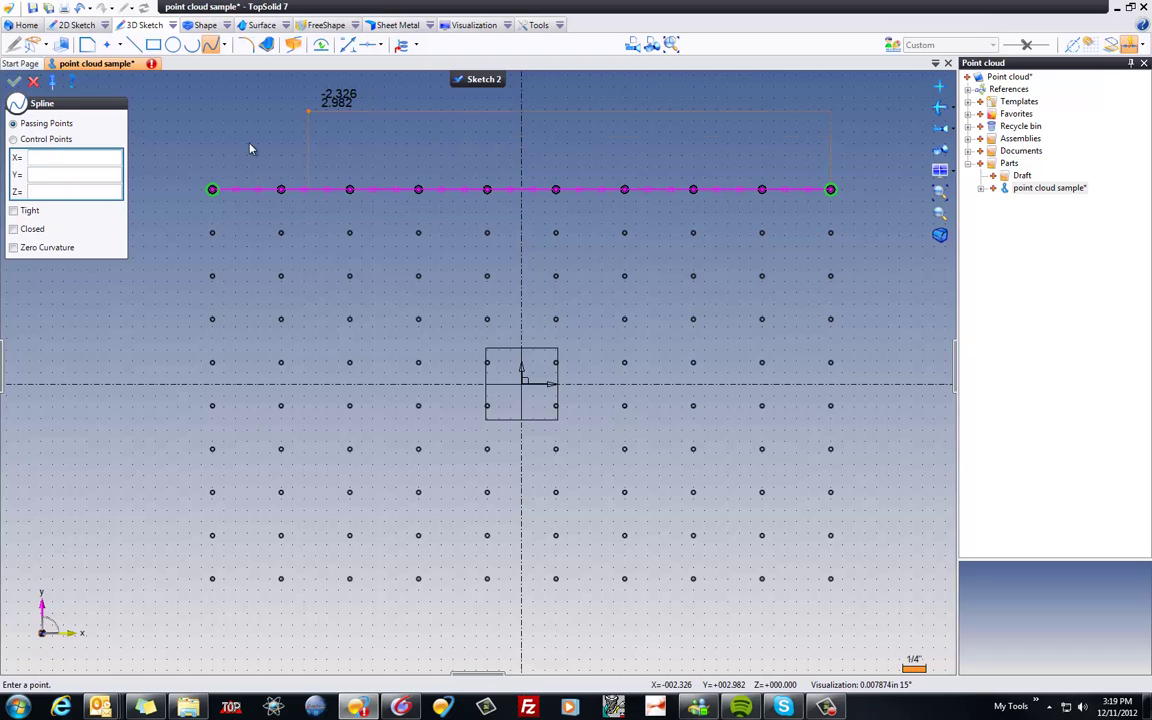
Place the first six passing points of a spline along the second row, at Y 1.6528 in, starting from X -3.375 in
click(212, 233)
click(281, 233)
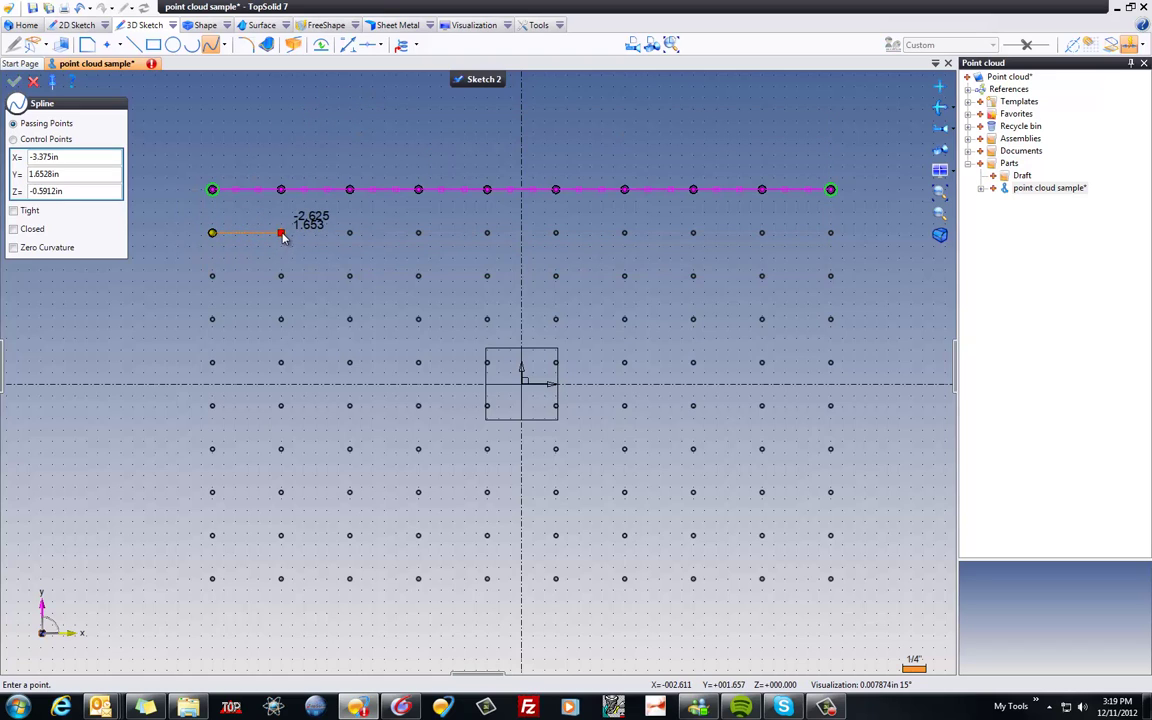
click(349, 233)
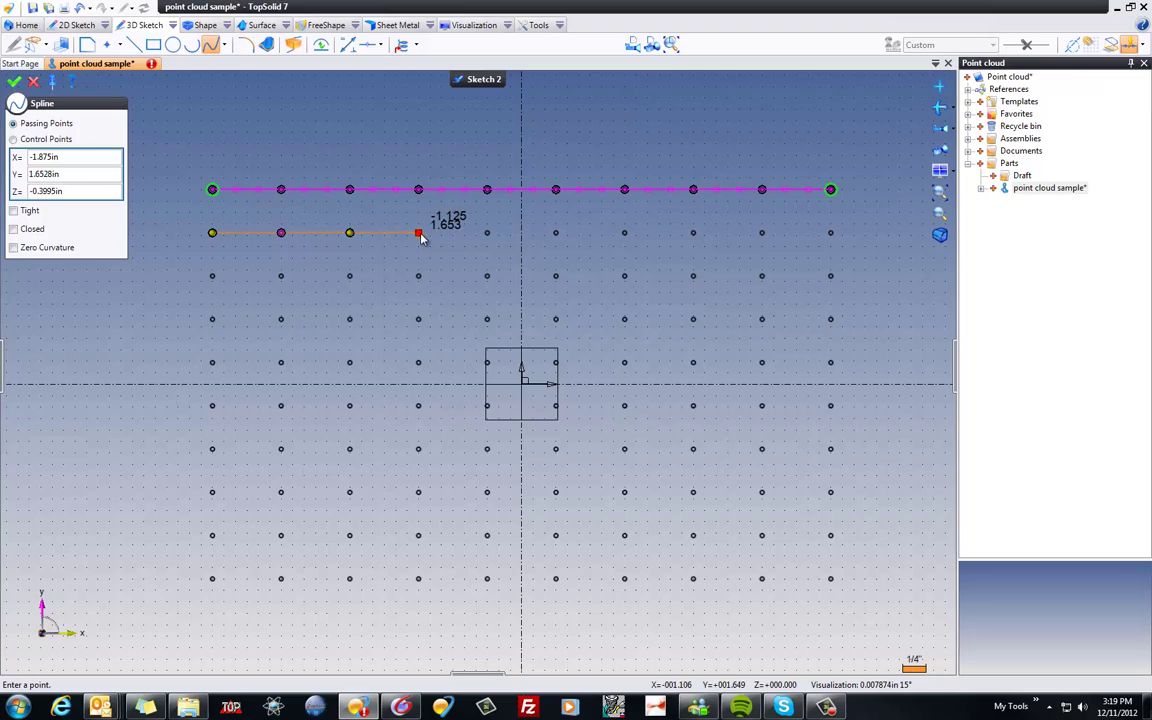
click(418, 233)
click(487, 233)
click(556, 233)
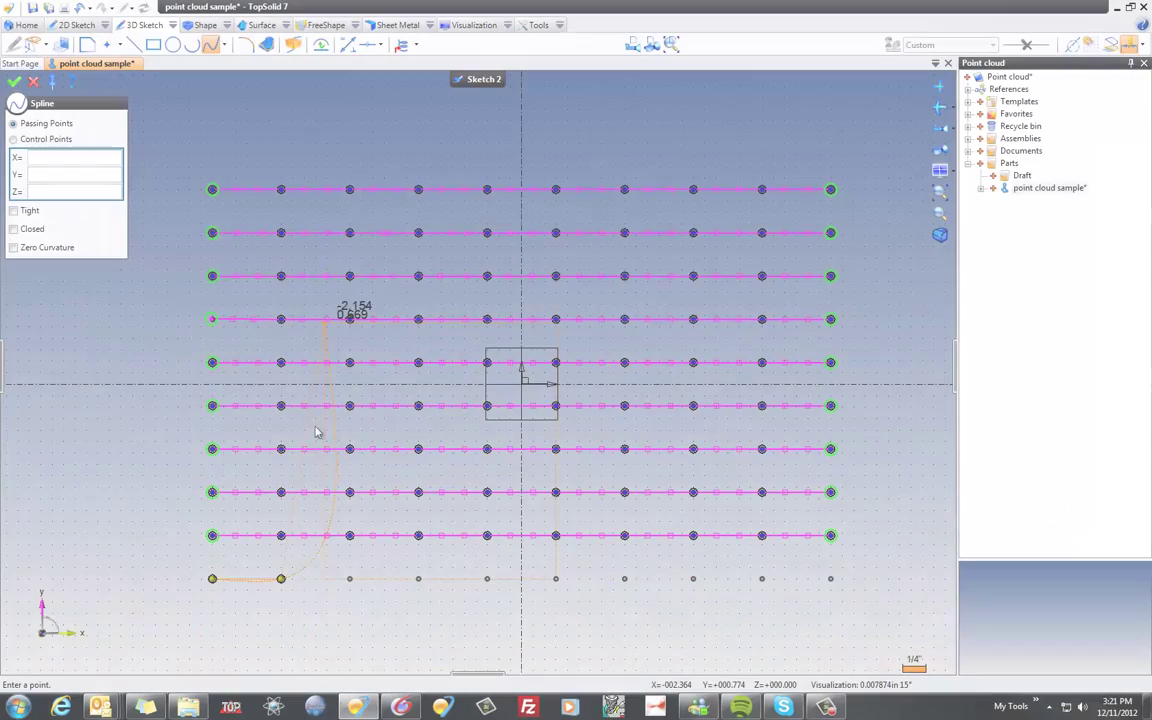
Complete the spline through the lowest row of points, at Y -2.125 in, up to X 3.375 in, and finish the 3D sketch
click(281, 578)
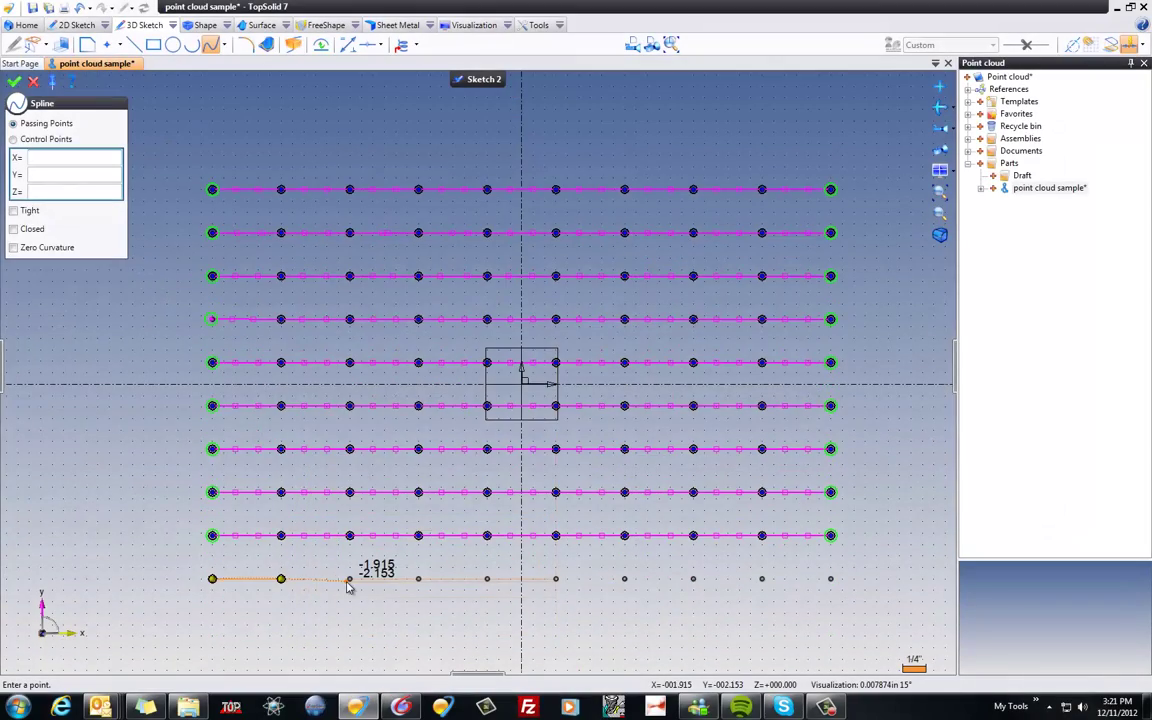
click(349, 578)
click(418, 578)
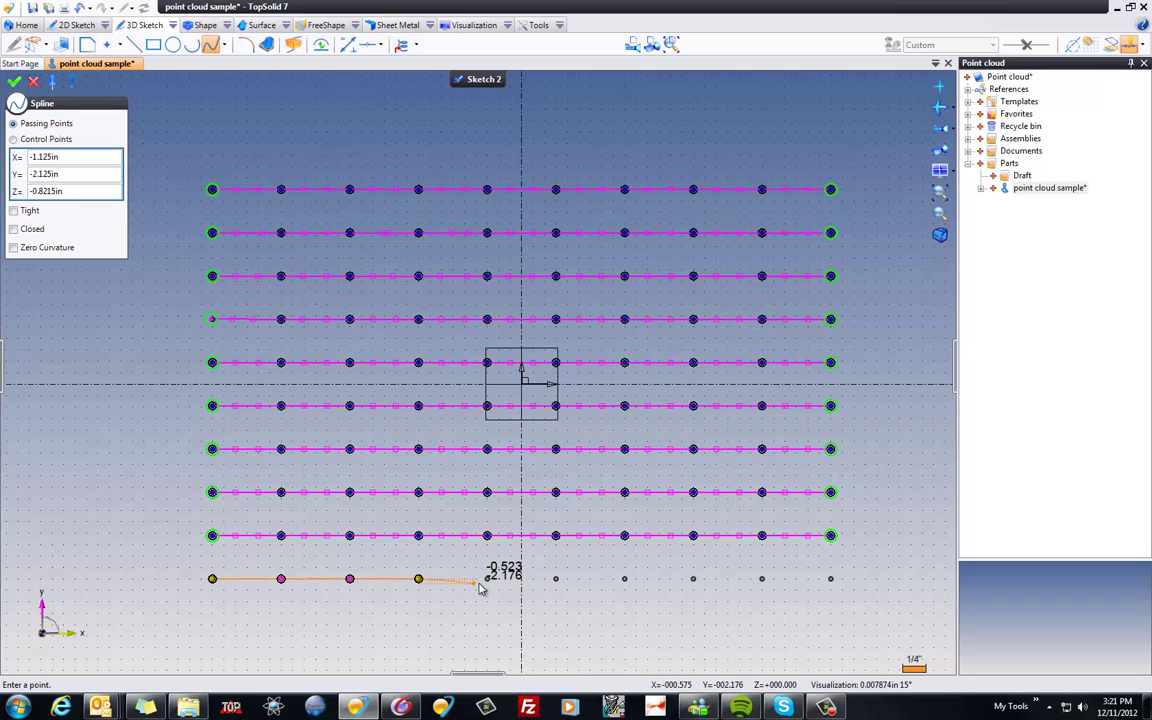
click(487, 578)
click(556, 578)
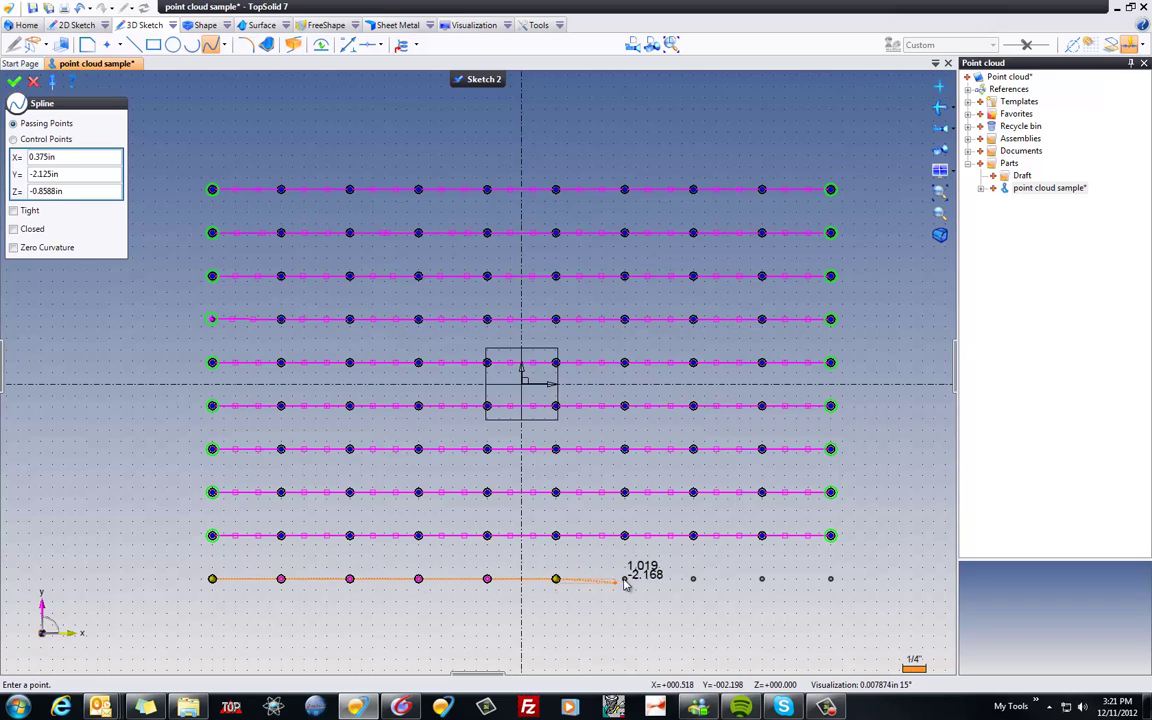
click(624, 578)
click(693, 578)
click(762, 578)
click(831, 578)
right_click(864, 535)
click(884, 490)
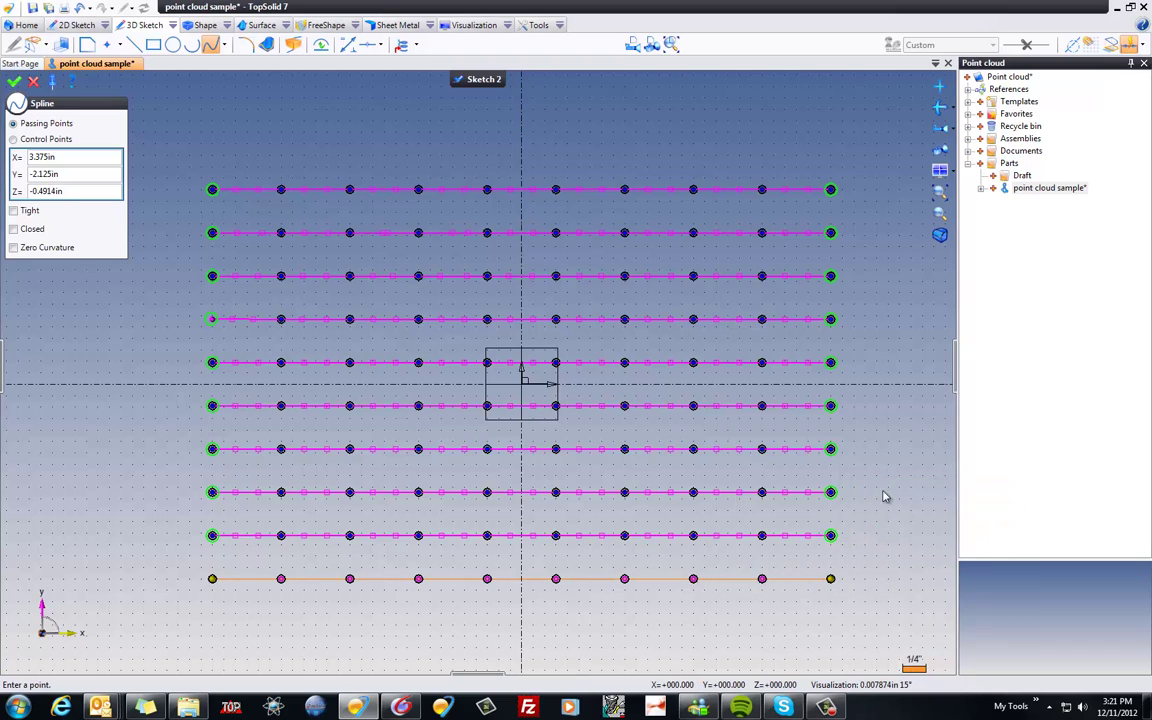
click(33, 81)
click(476, 80)
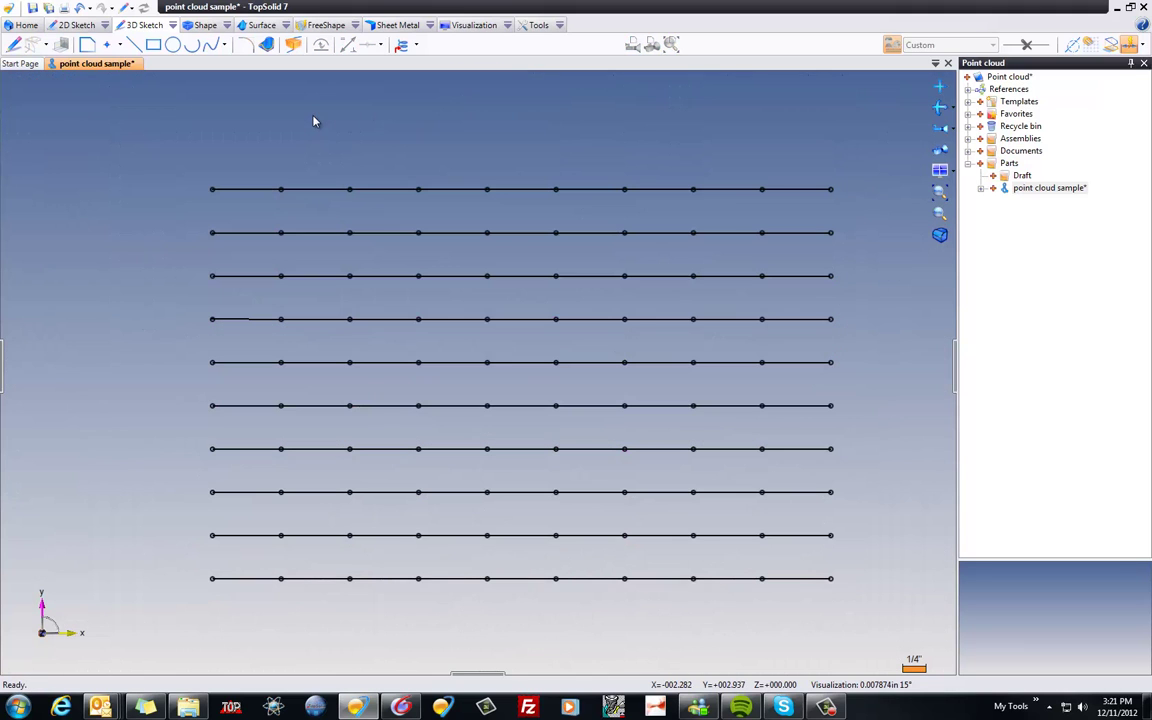
Hide Sketch 1, which holds the imported points, and turn the model to show the splines in perspective
click(4, 320)
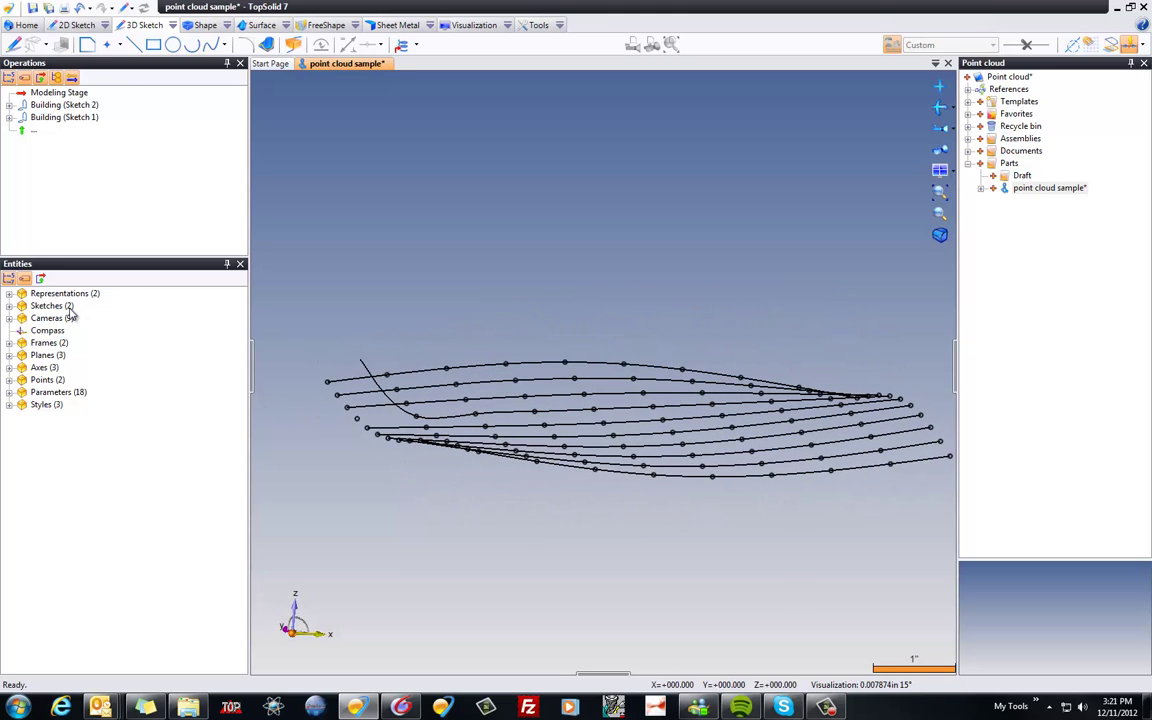
click(9, 306)
click(58, 330)
right_click(60, 332)
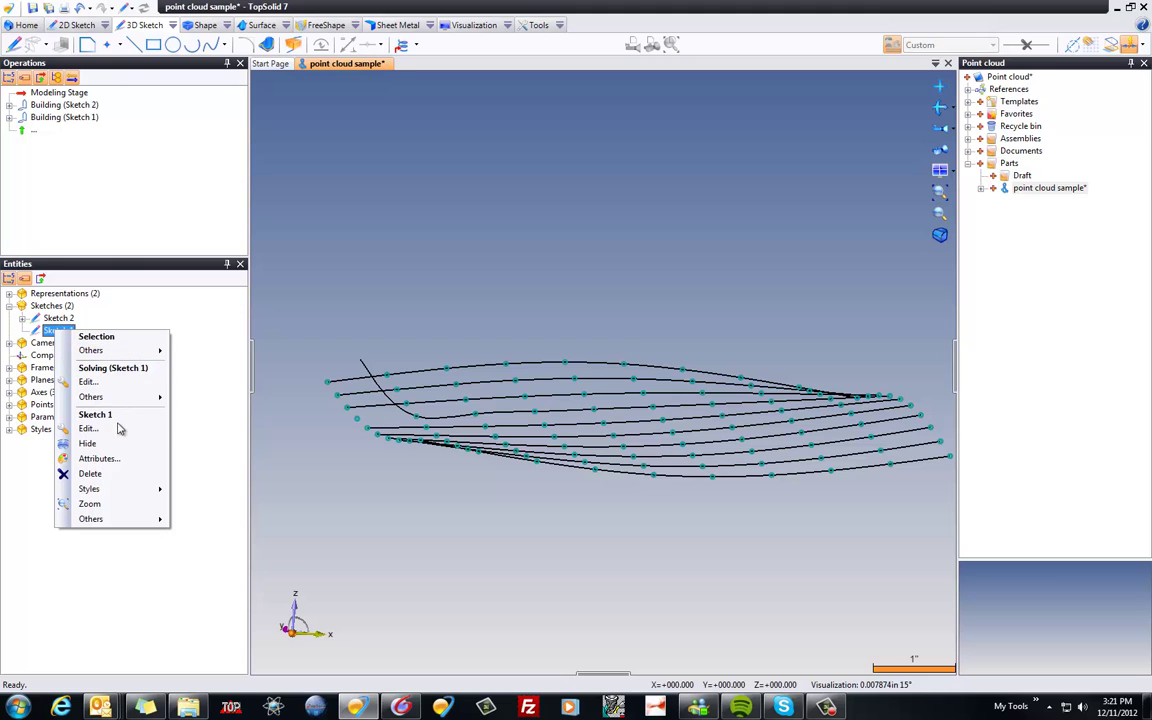
click(88, 443)
mouse_move(314, 504)
middle_down()
mouse_move(470, 481)
mouse_move(489, 311)
middle_up()
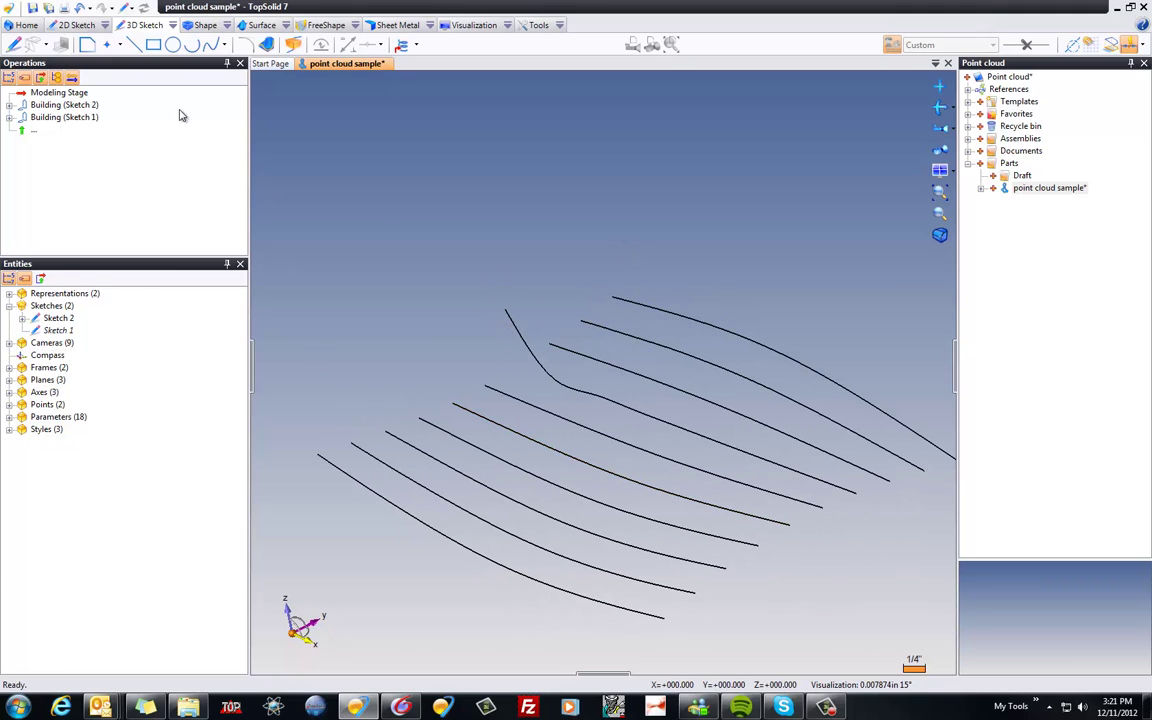
Create a Lofted surface through all ten splines, picked in order from the Y -2.125 in row to the Y 2.125 in row
click(262, 25)
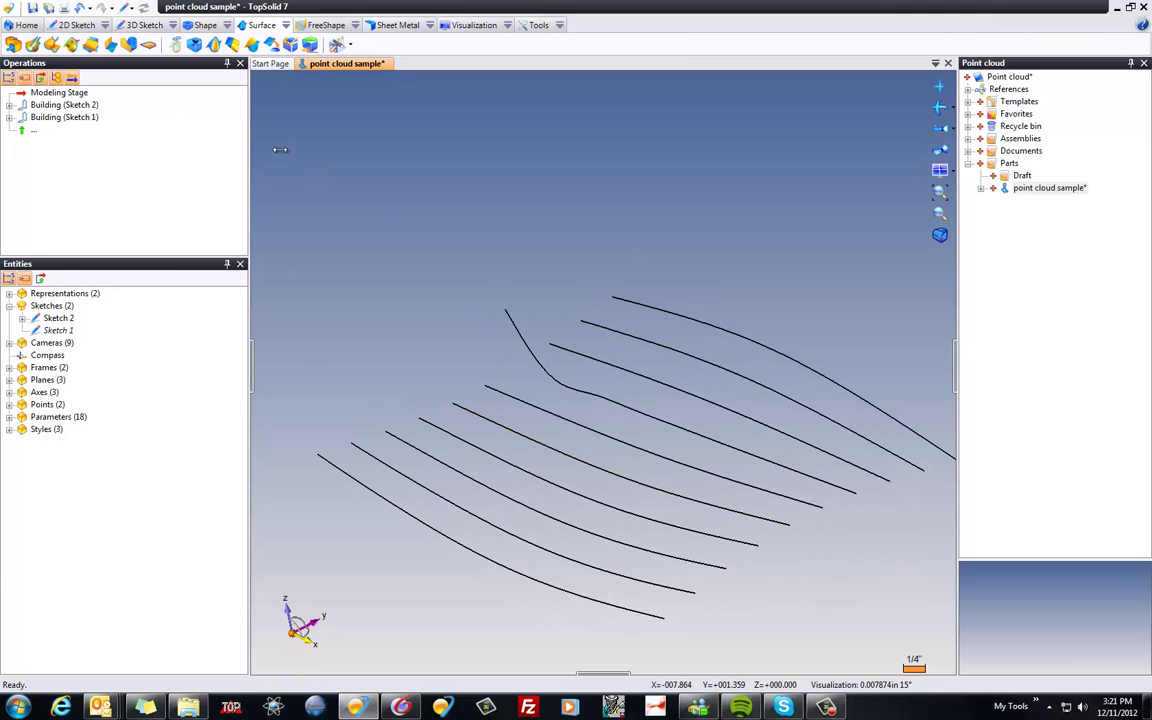
click(51, 45)
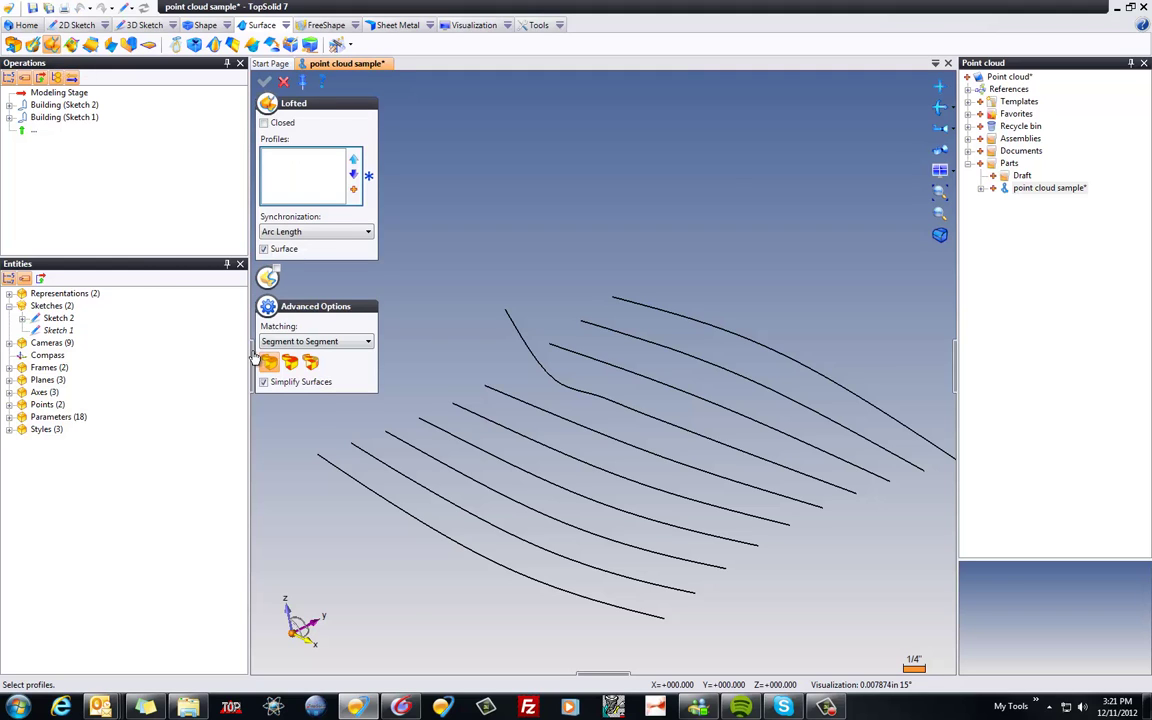
drag(252, 360, 10, 365)
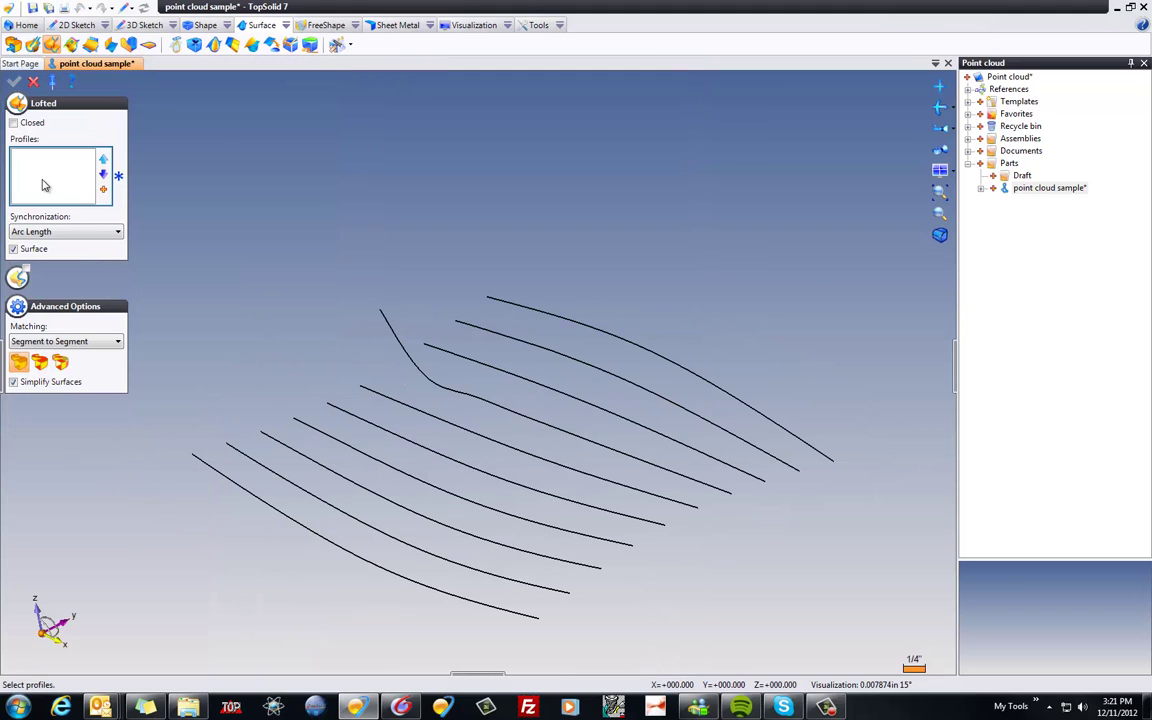
click(268, 484)
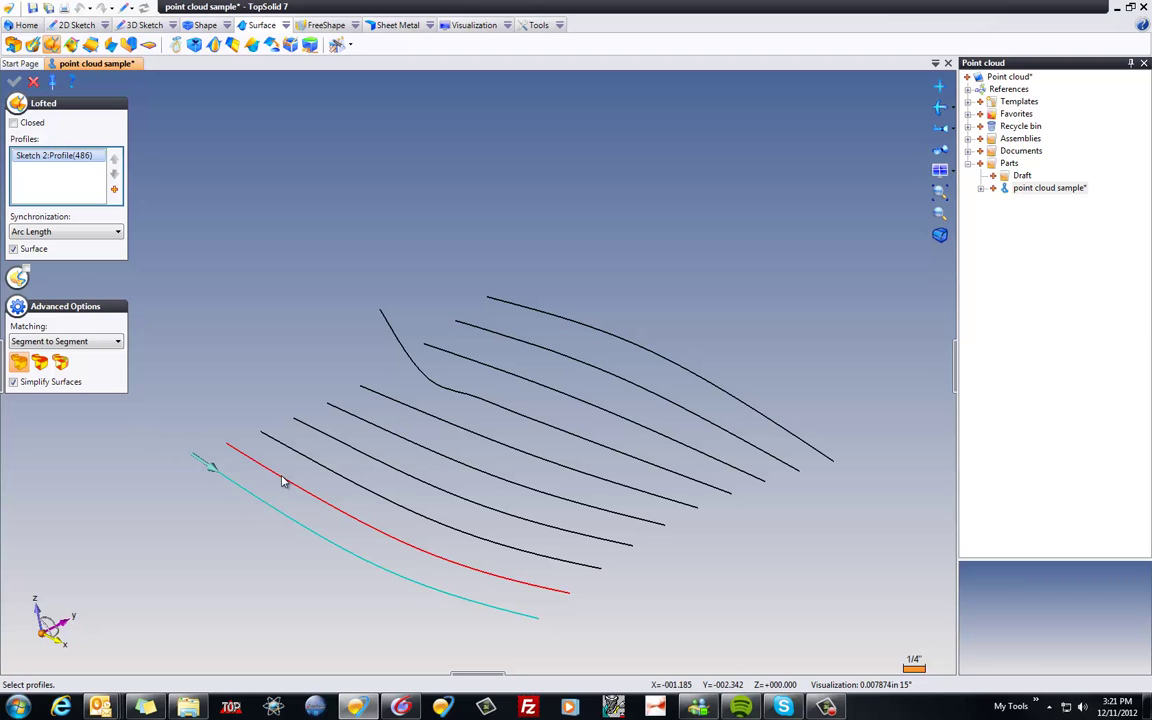
click(287, 472)
click(330, 462)
click(349, 451)
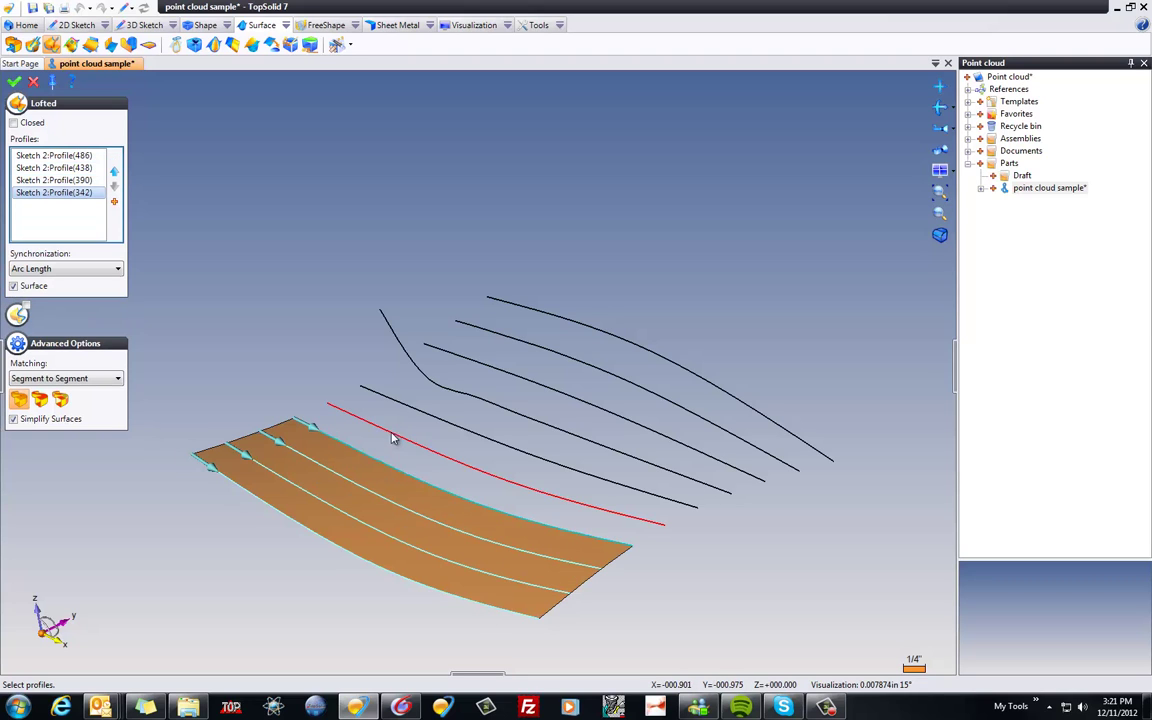
click(418, 425)
click(424, 416)
click(431, 385)
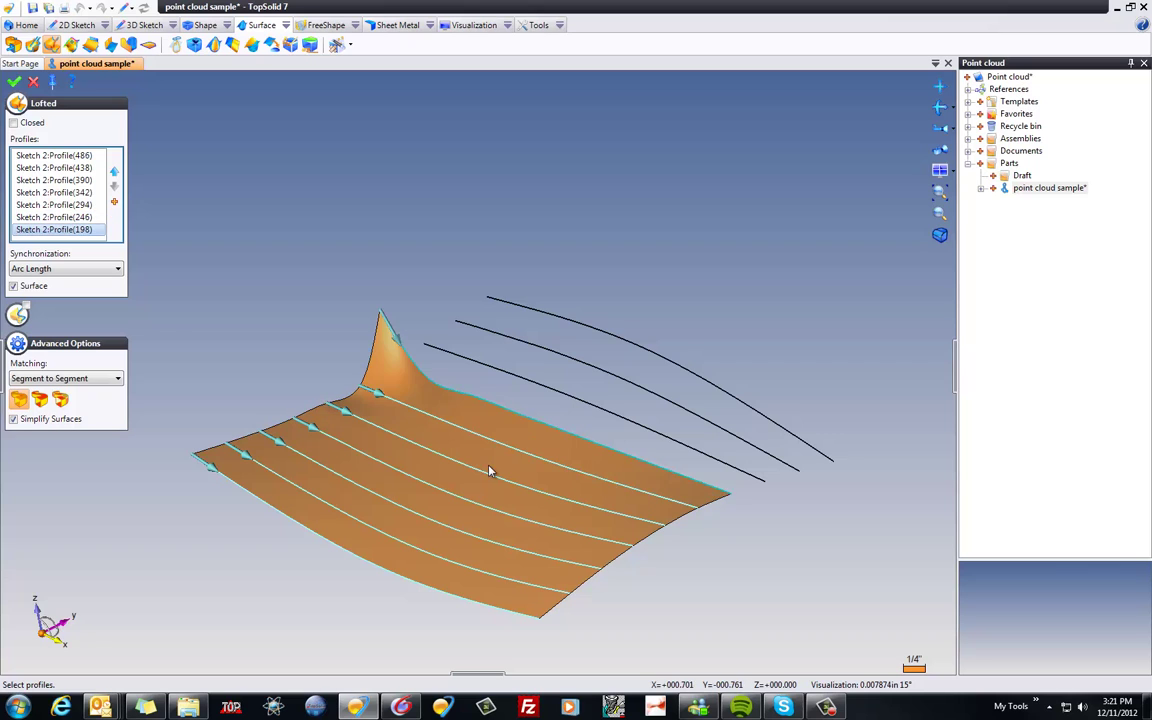
click(517, 381)
click(552, 361)
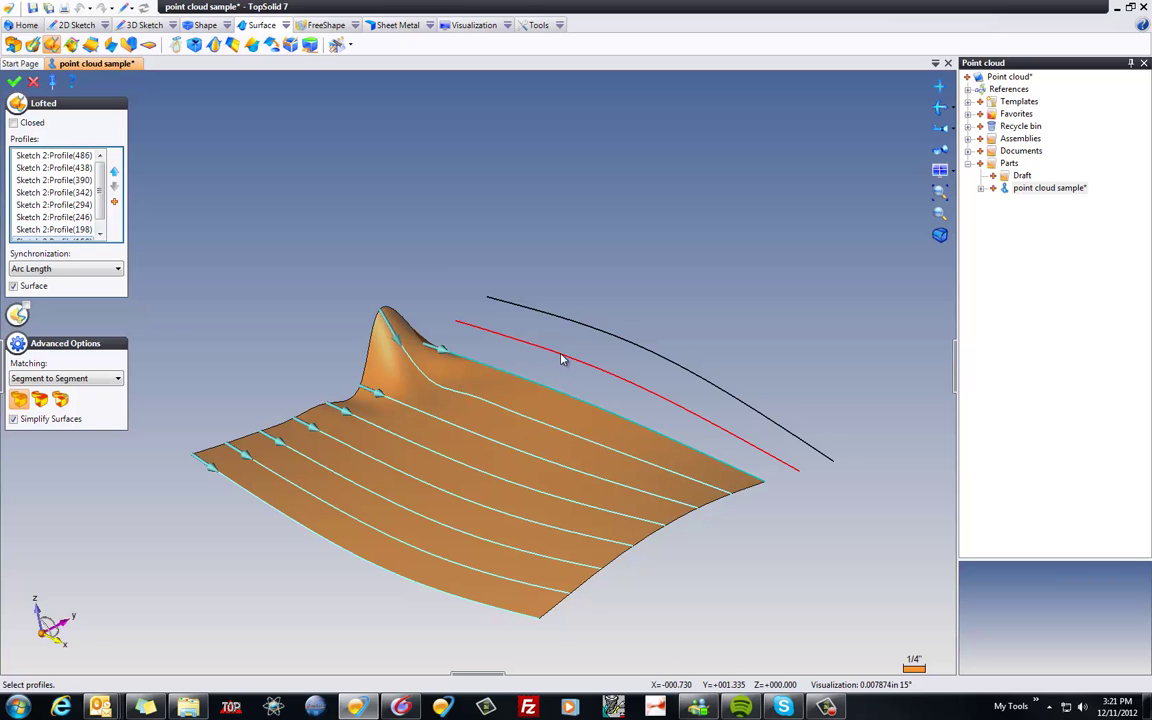
click(607, 331)
key(Down)
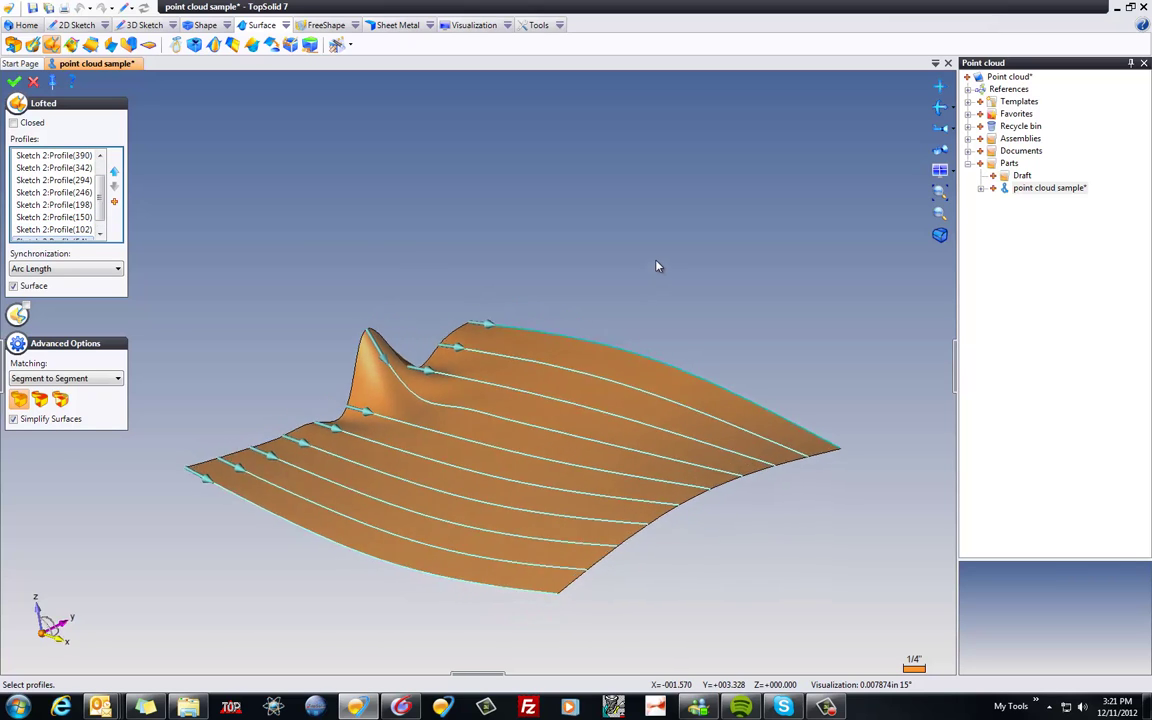
key(Left)
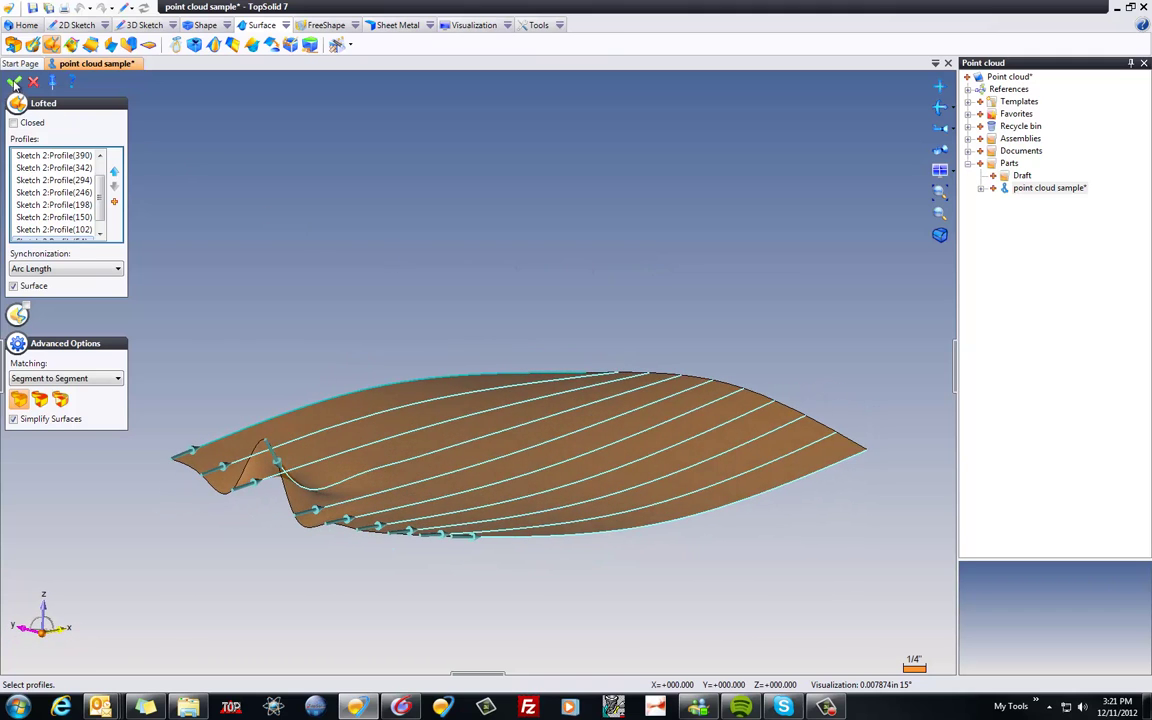
key(Return)
key(Up)
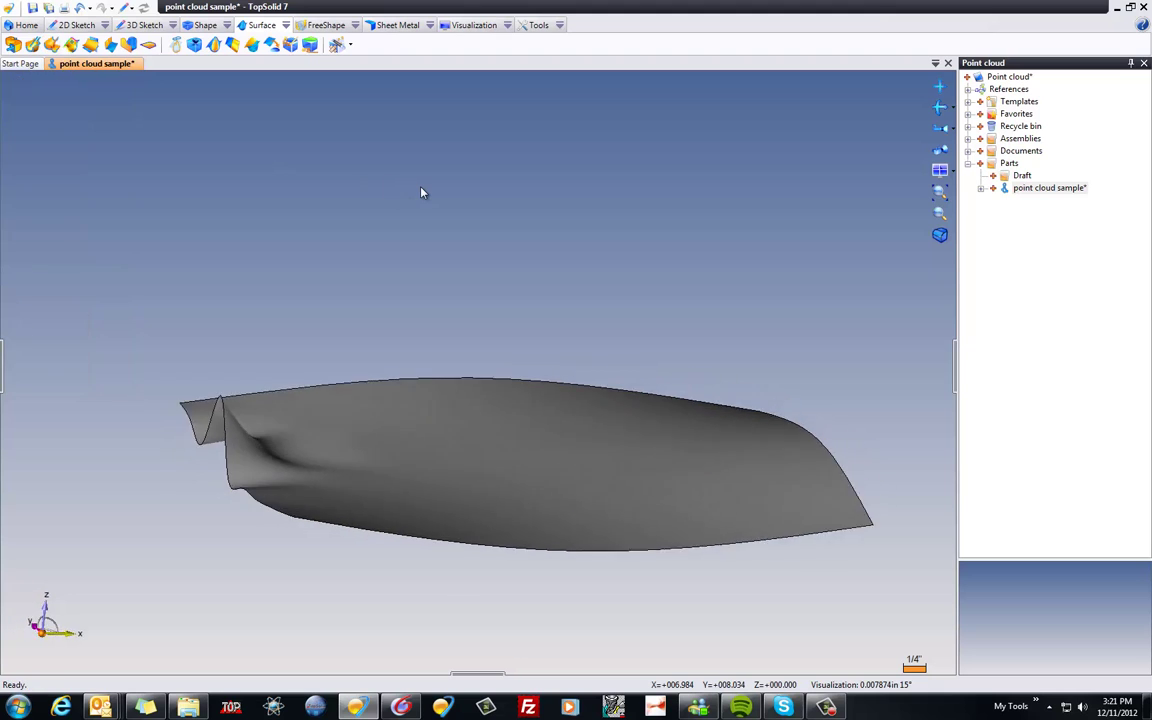
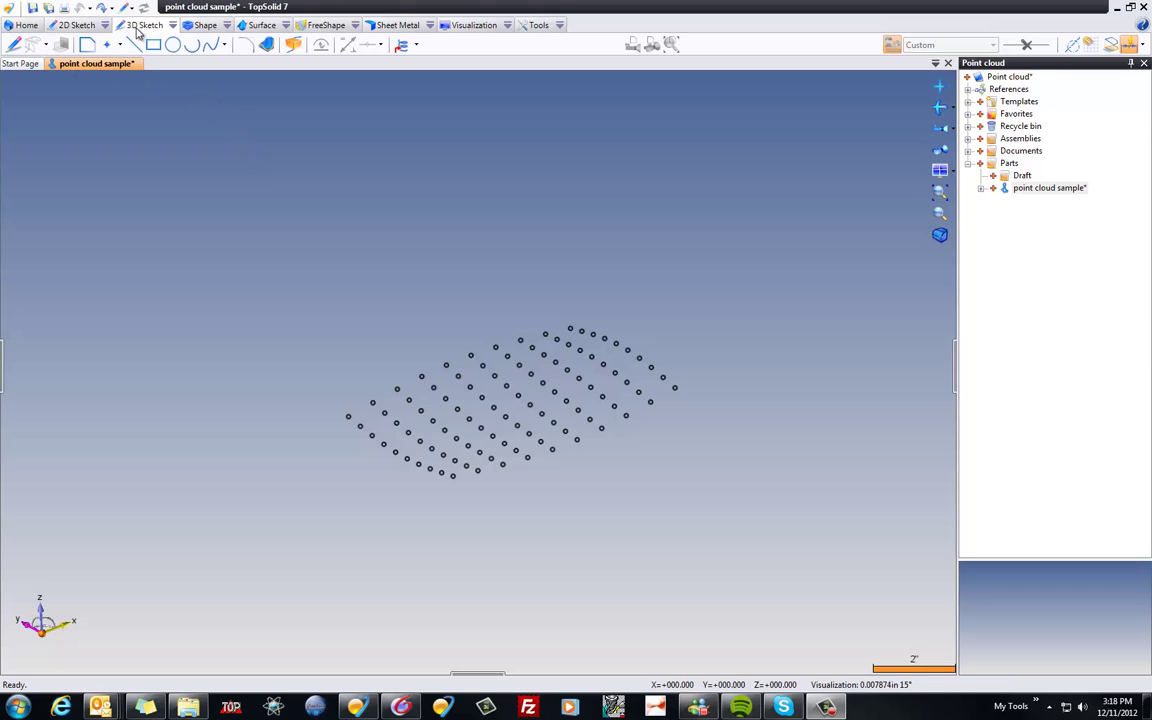
Start a new 3D sketch on the imported point cloud and view the points from above
click(23, 47)
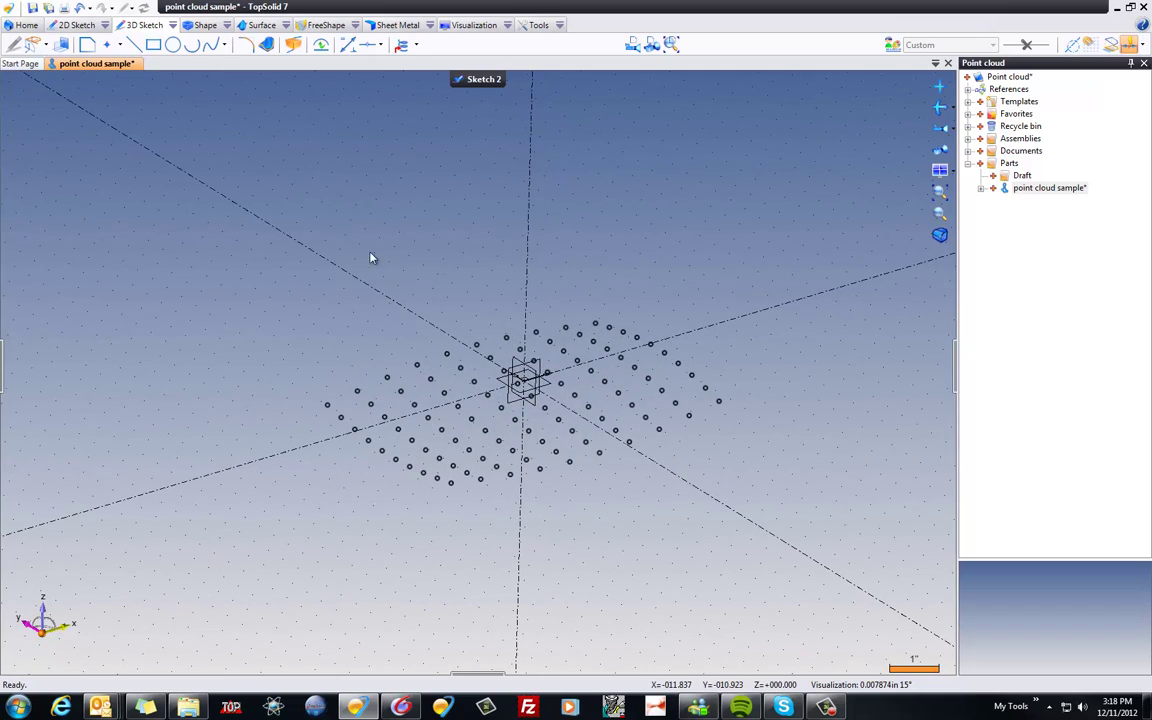
click(44, 615)
scroll(433, 365, up, 3)
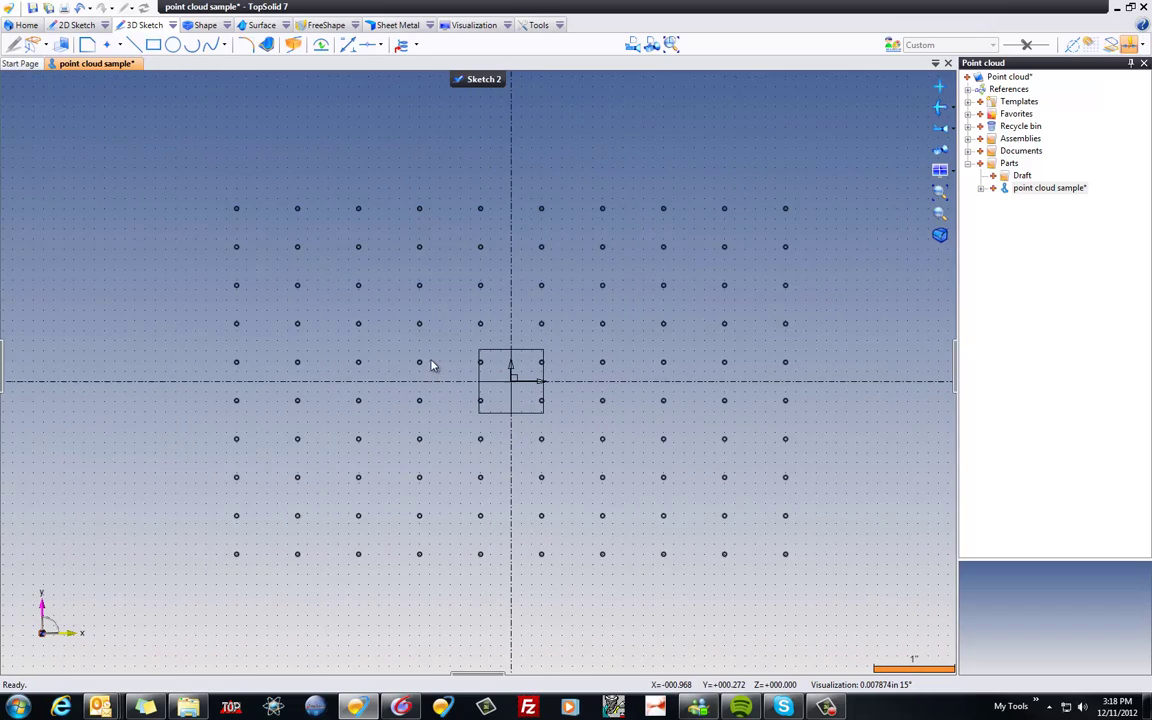
Draw a Passing Points spline through the ten points at Y 2.125 in, from X -3.375 in to X 3.375 in
click(210, 44)
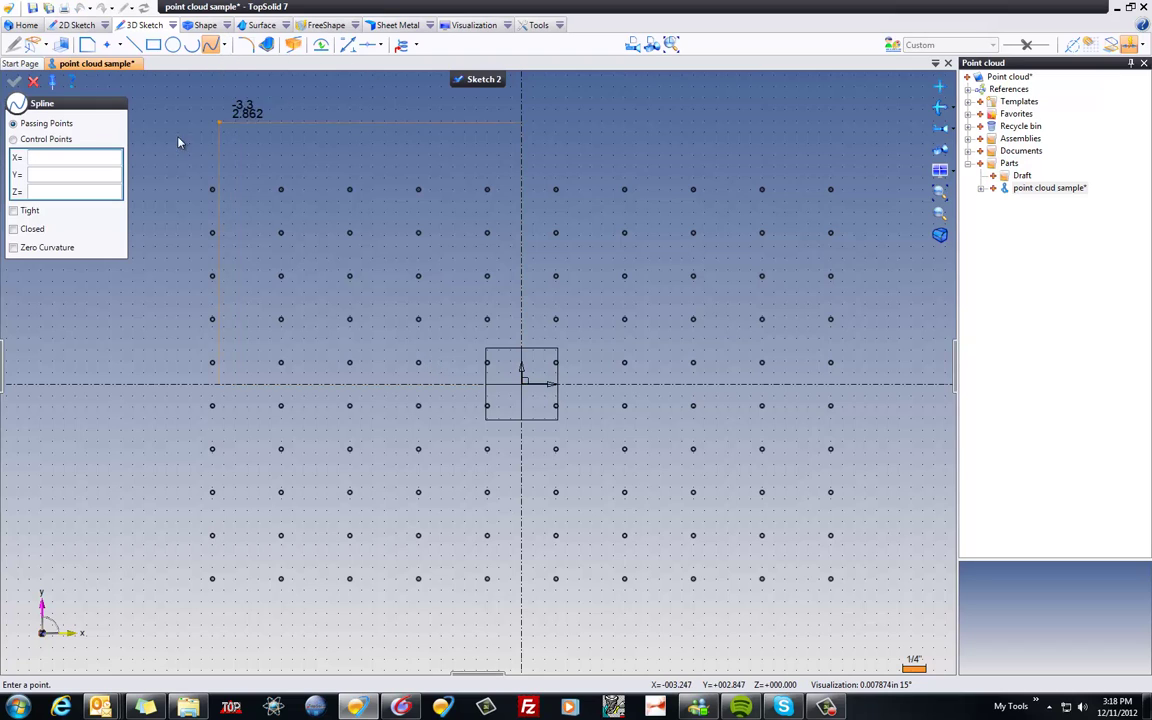
click(212, 190)
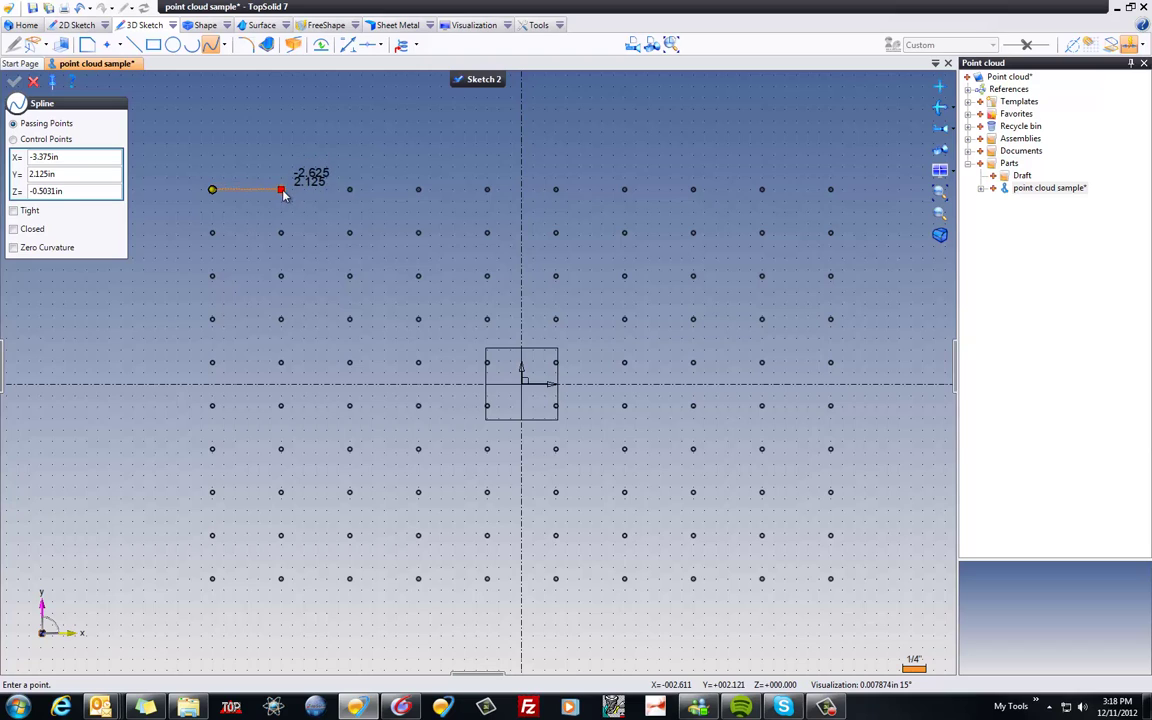
click(281, 190)
click(350, 190)
click(418, 190)
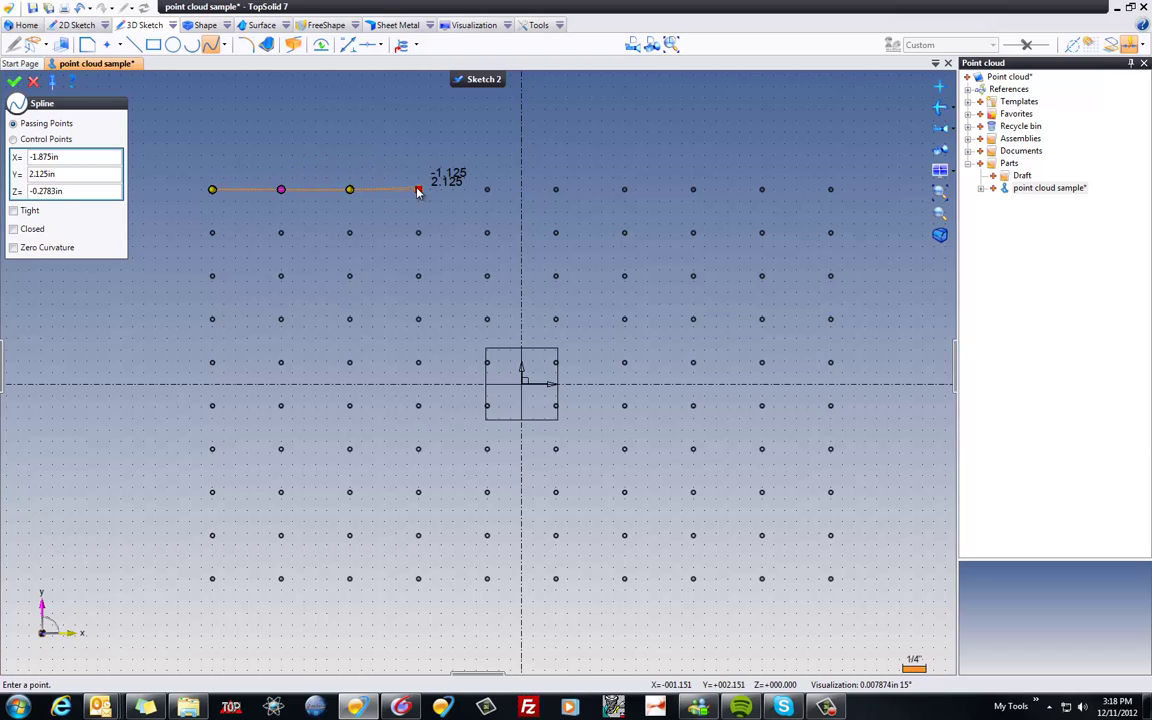
click(487, 190)
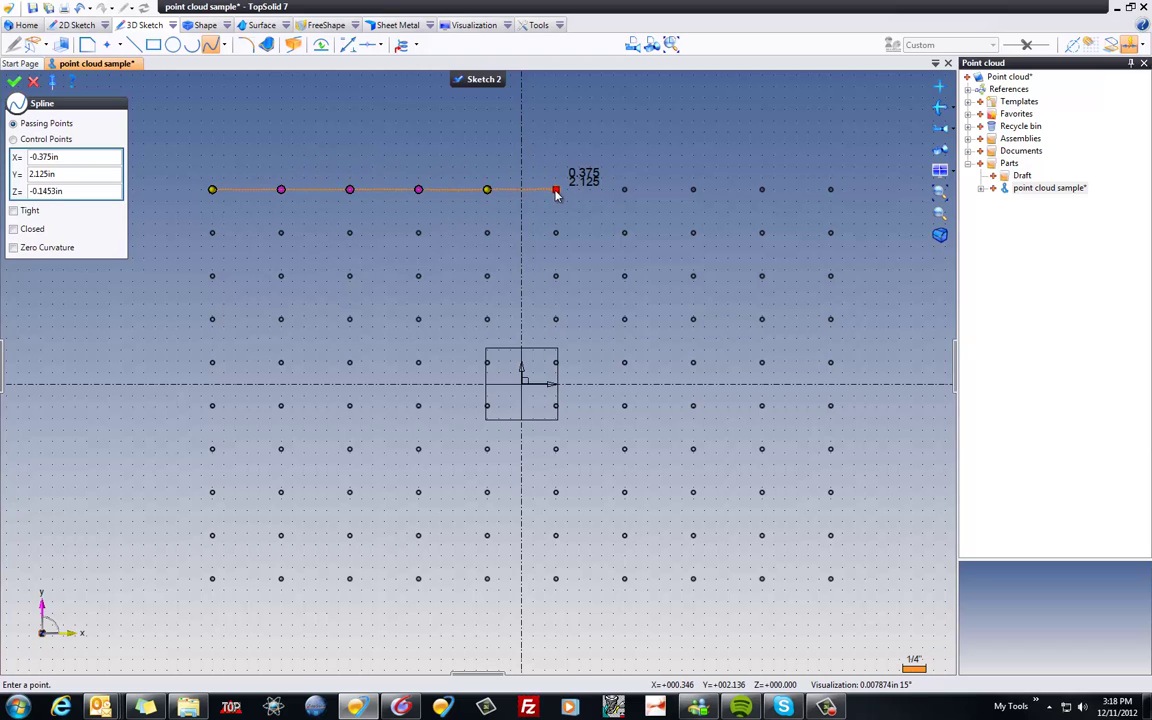
click(556, 190)
click(624, 190)
click(693, 190)
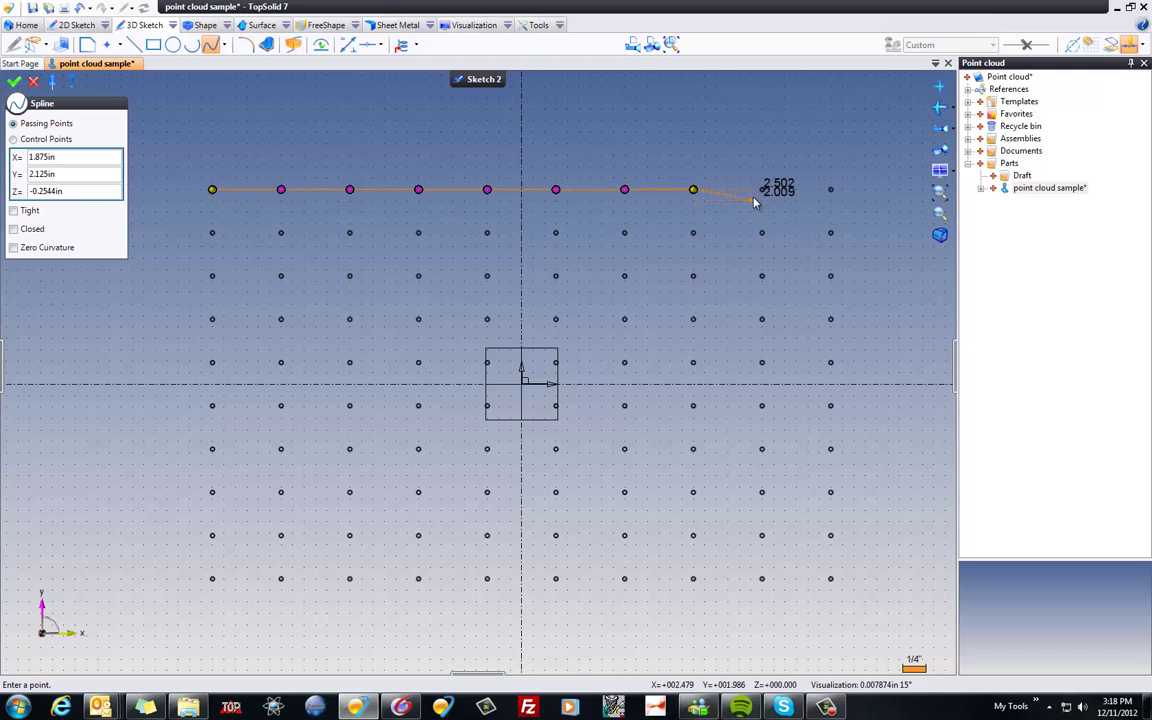
click(762, 190)
click(830, 190)
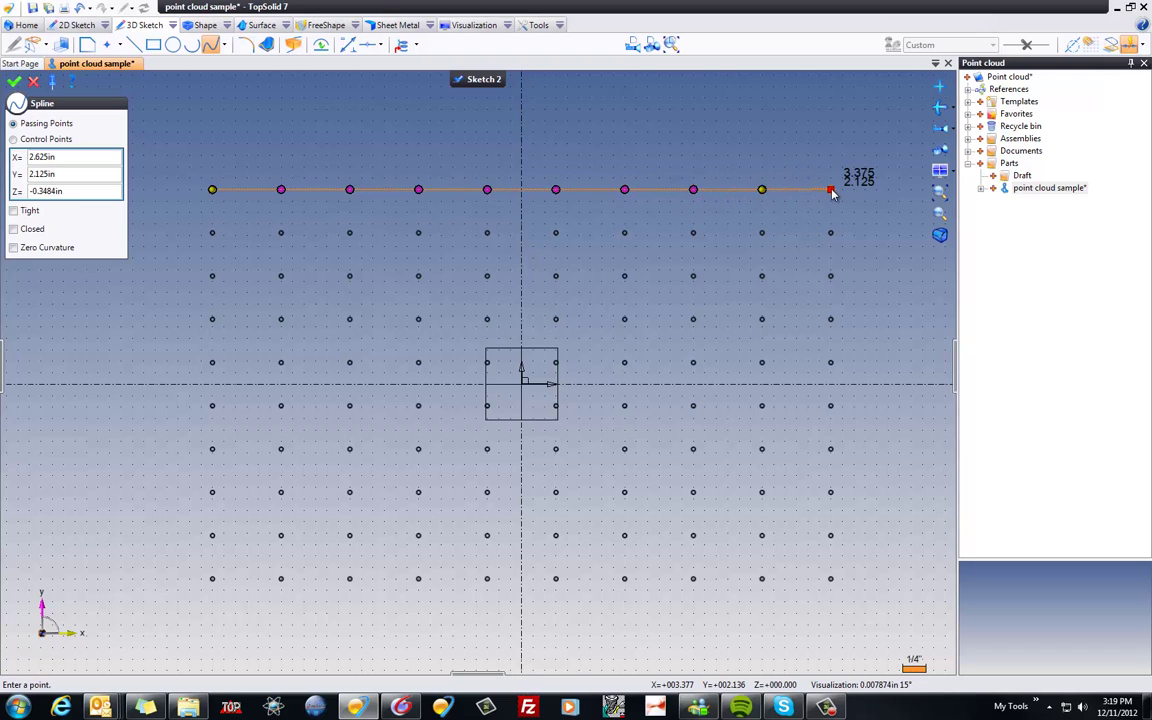
right_click(716, 162)
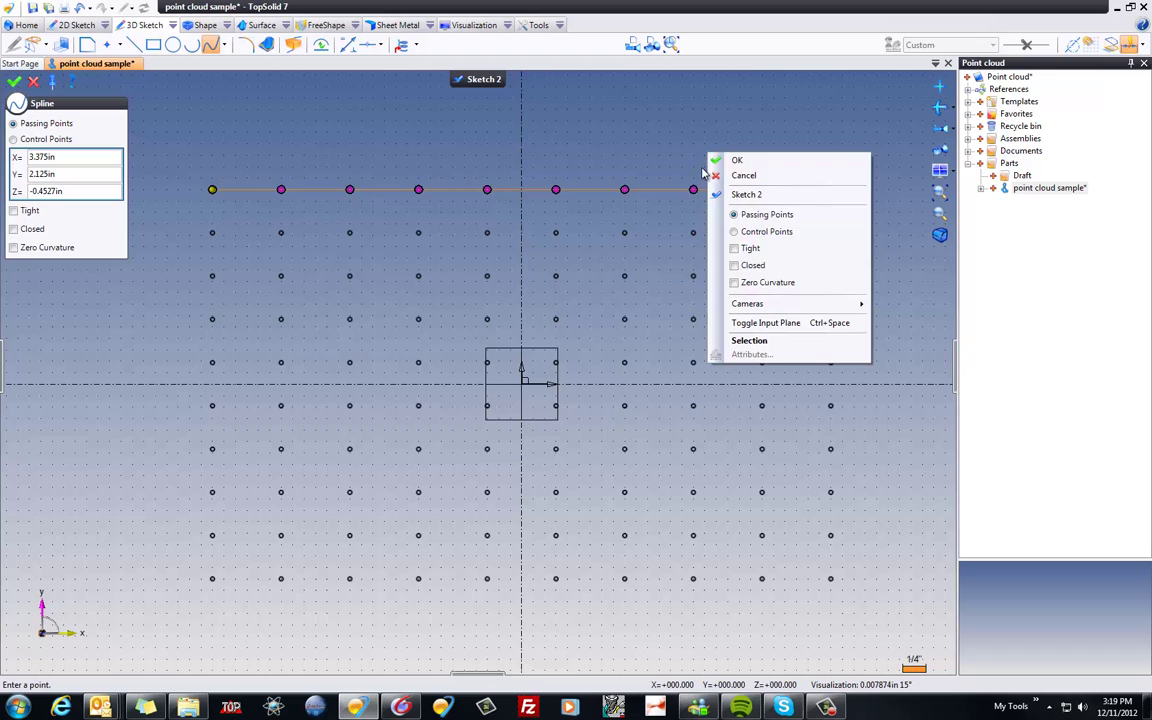
click(757, 160)
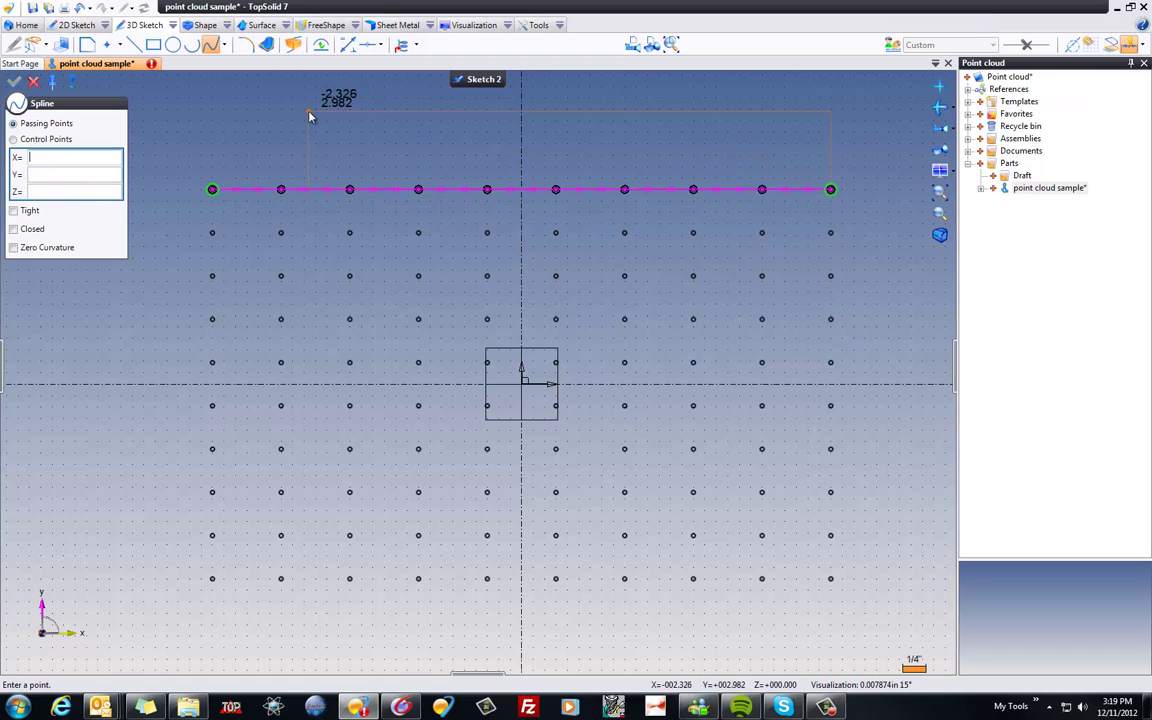
Draw a spline through all ten points of the second row, at Y 1.6528 in, from X -3.375 in to X 3.375 in
click(212, 234)
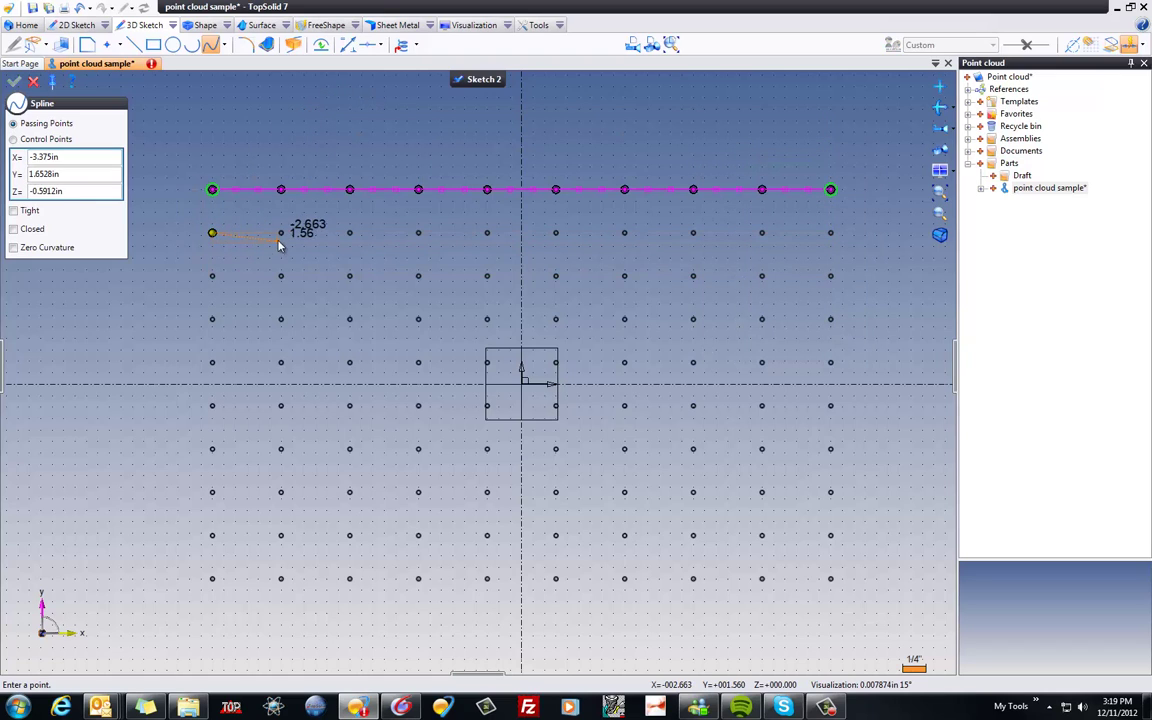
click(281, 234)
click(349, 234)
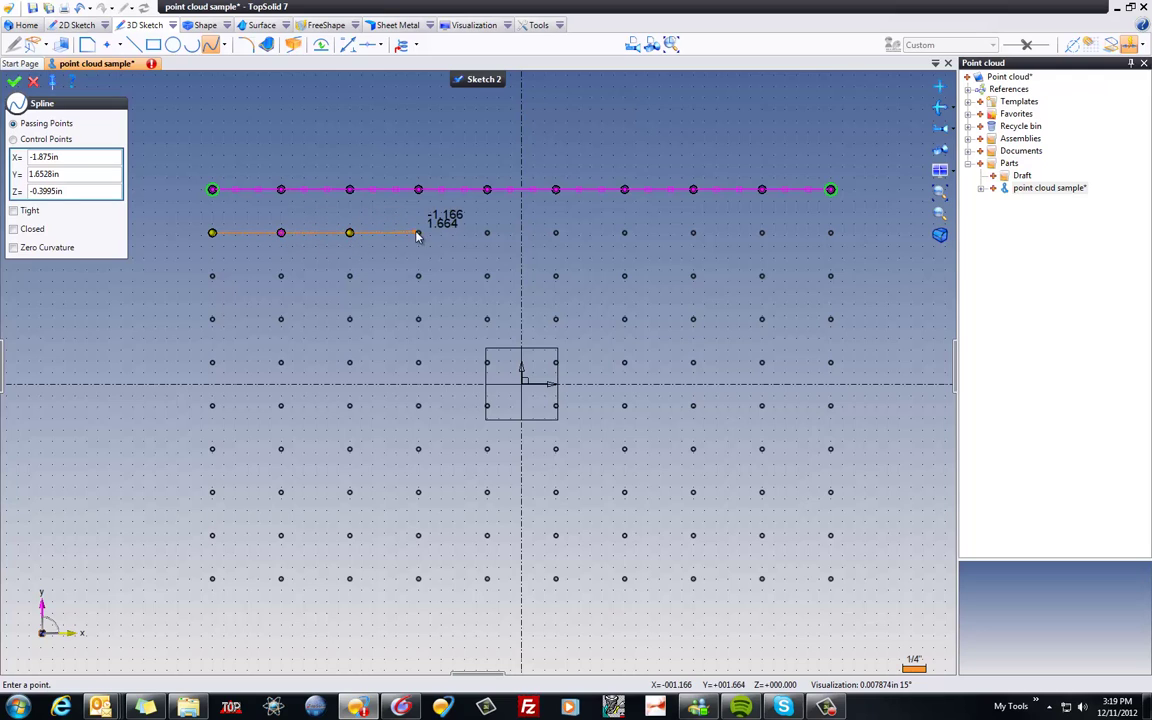
click(420, 235)
click(487, 234)
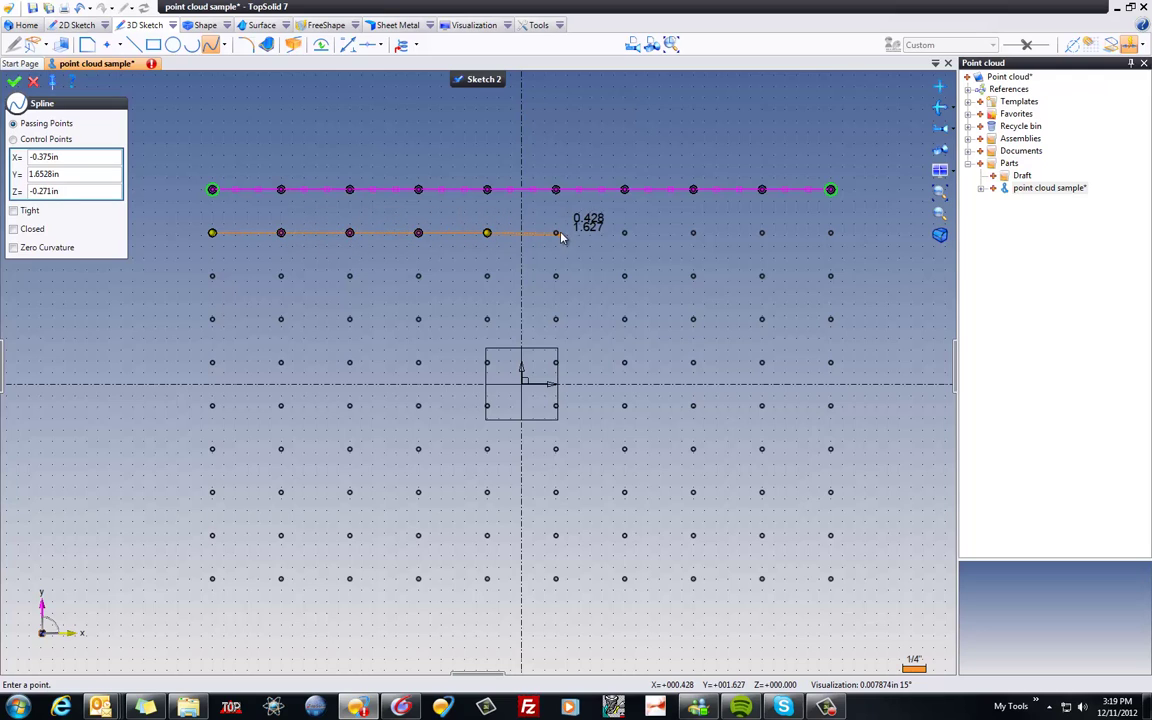
click(557, 234)
click(625, 234)
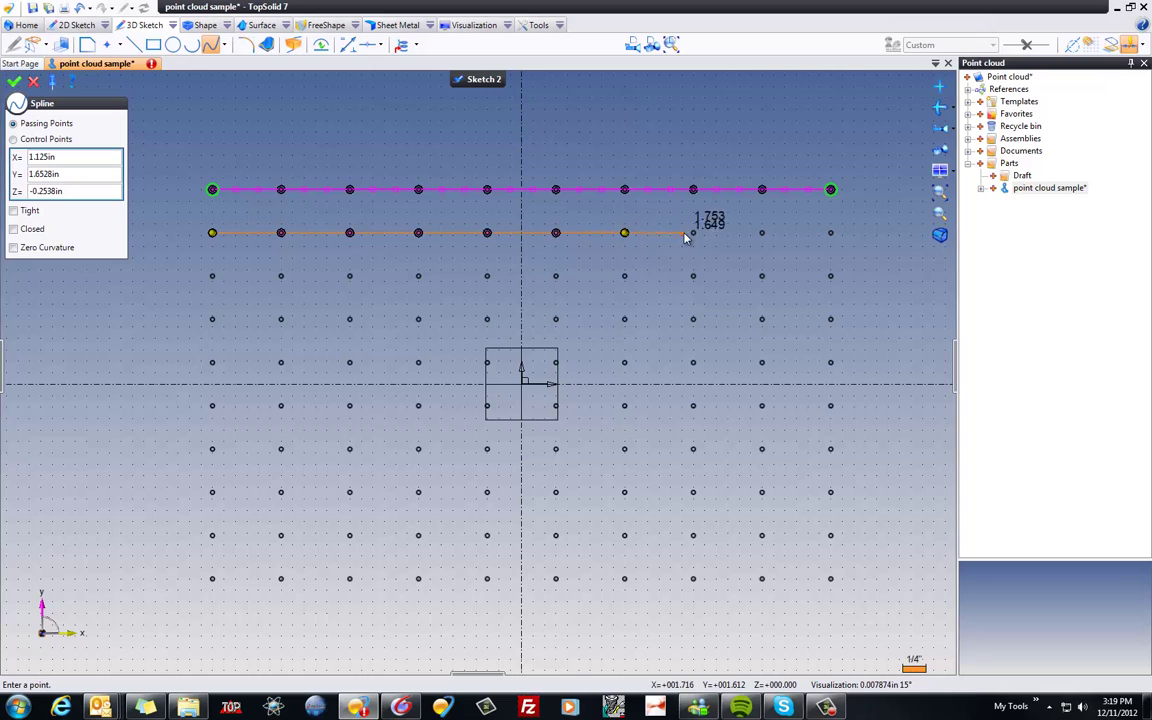
click(693, 234)
click(763, 234)
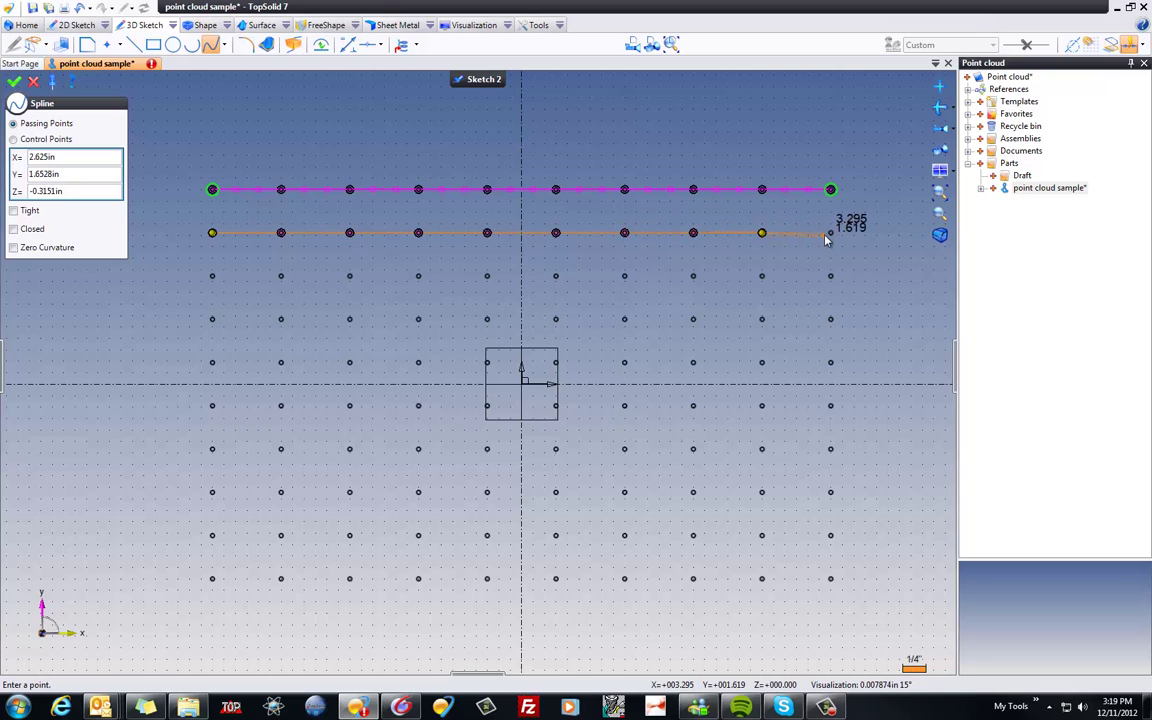
click(830, 233)
right_click(742, 156)
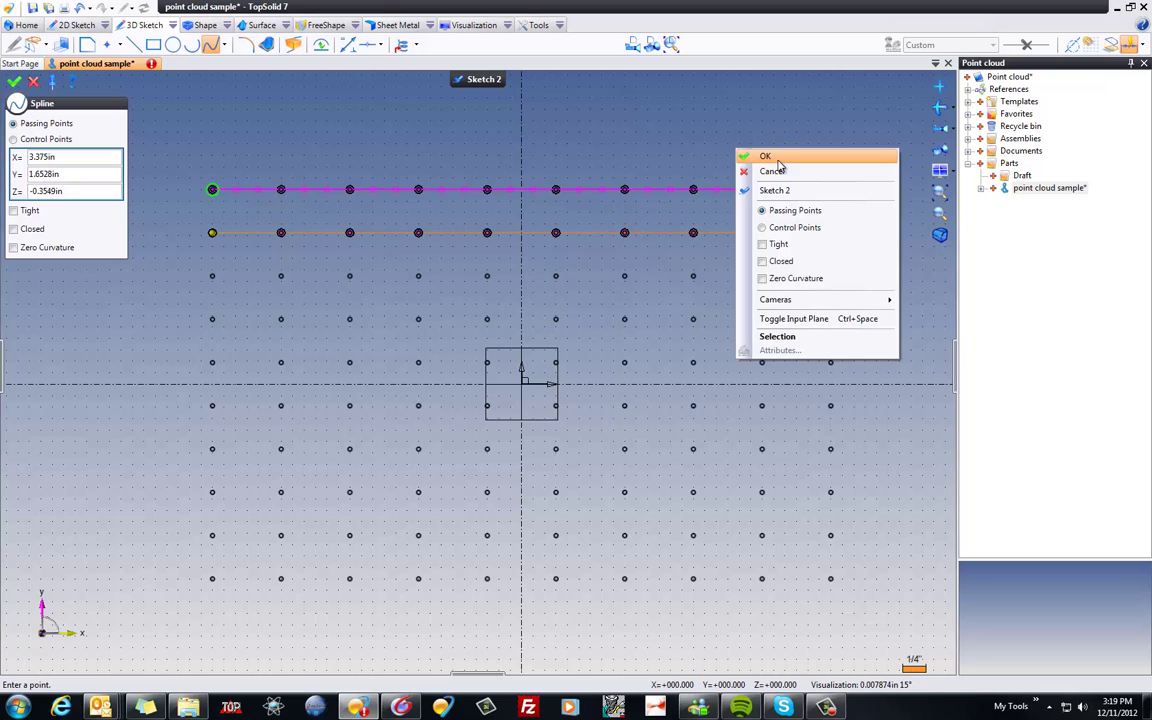
click(746, 157)
Draw a Passing Points spline through all ten points of the third row, at Y 1.1806 in, from X -3.375 in to X 3.375 in
click(212, 277)
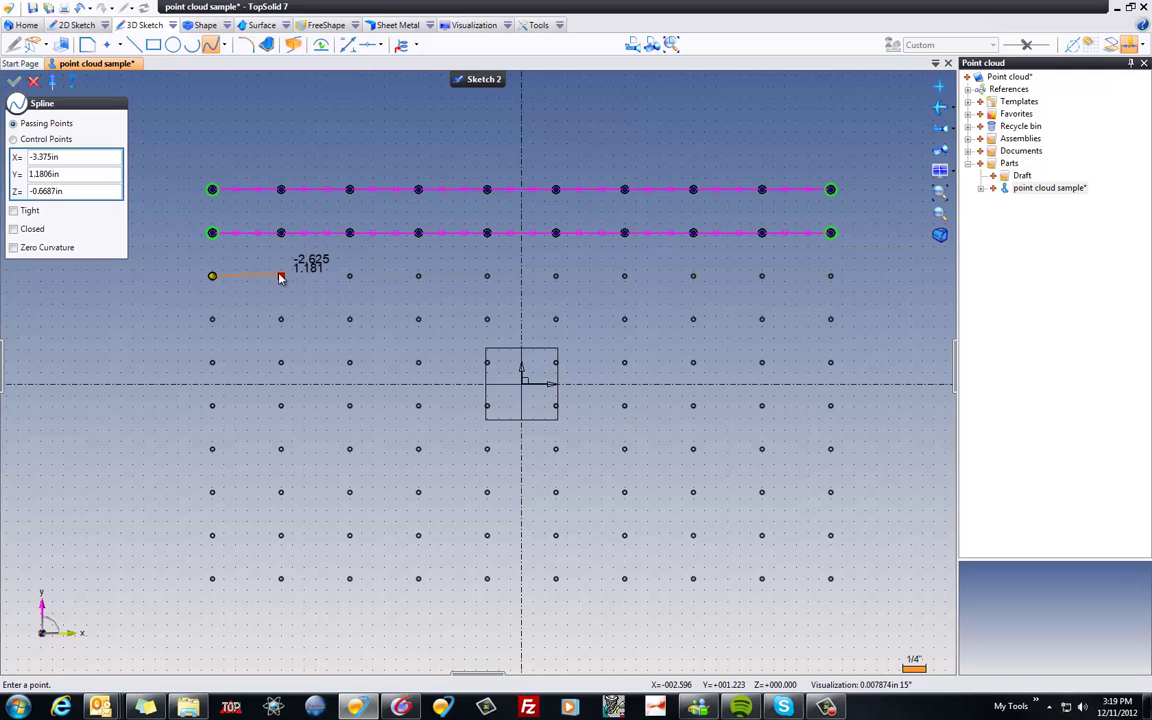
click(281, 277)
click(349, 277)
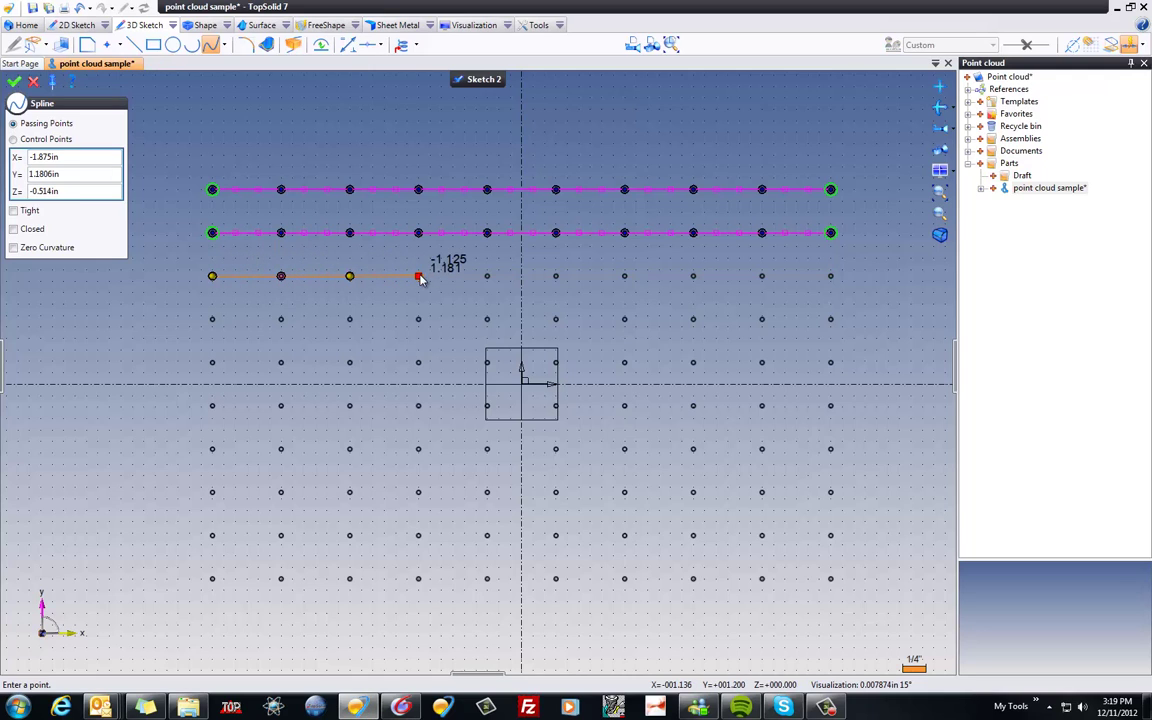
click(418, 277)
click(487, 277)
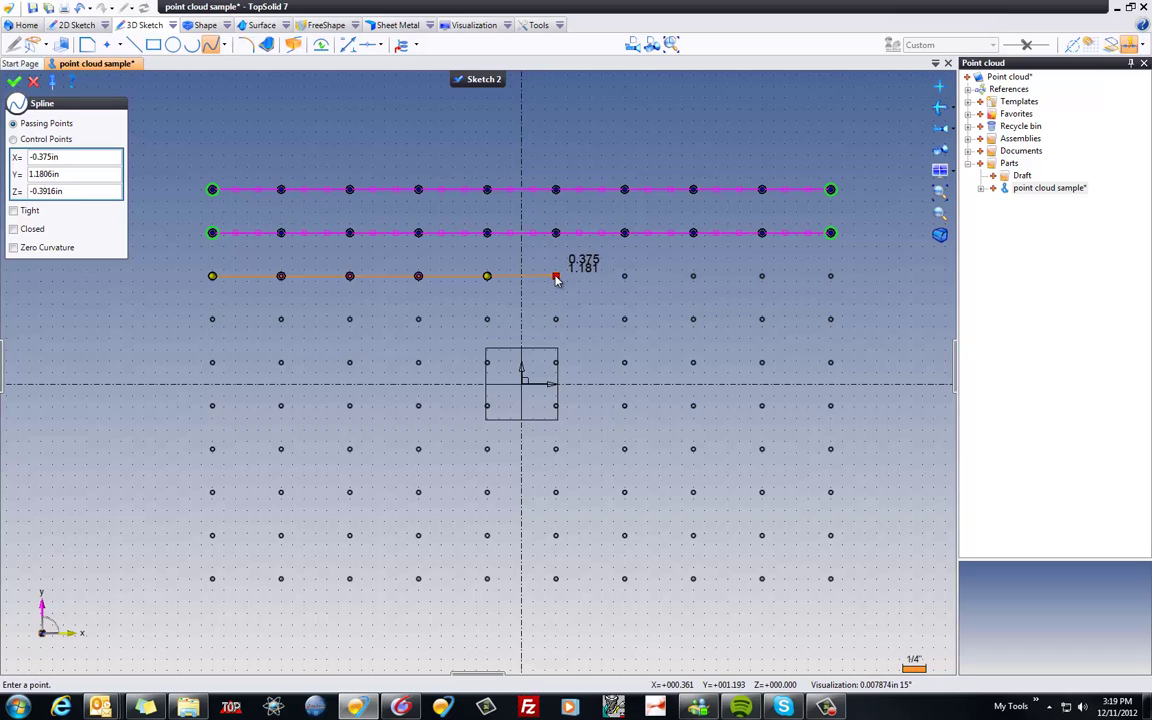
click(556, 277)
click(625, 277)
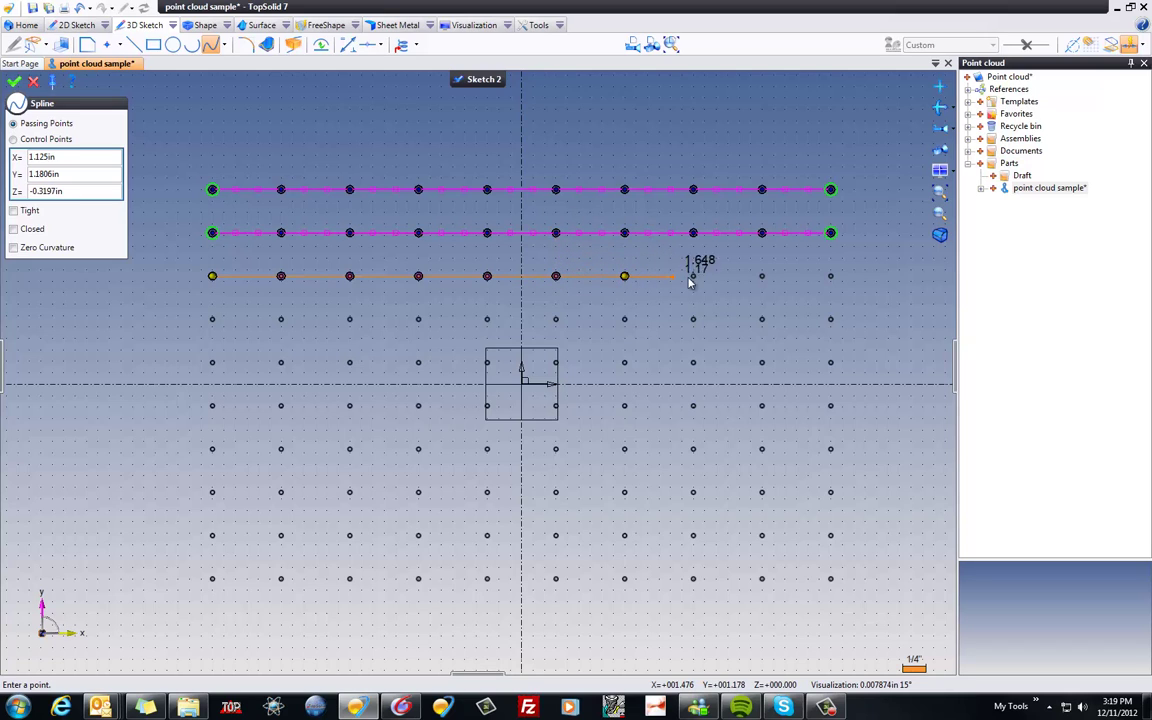
click(693, 277)
click(762, 277)
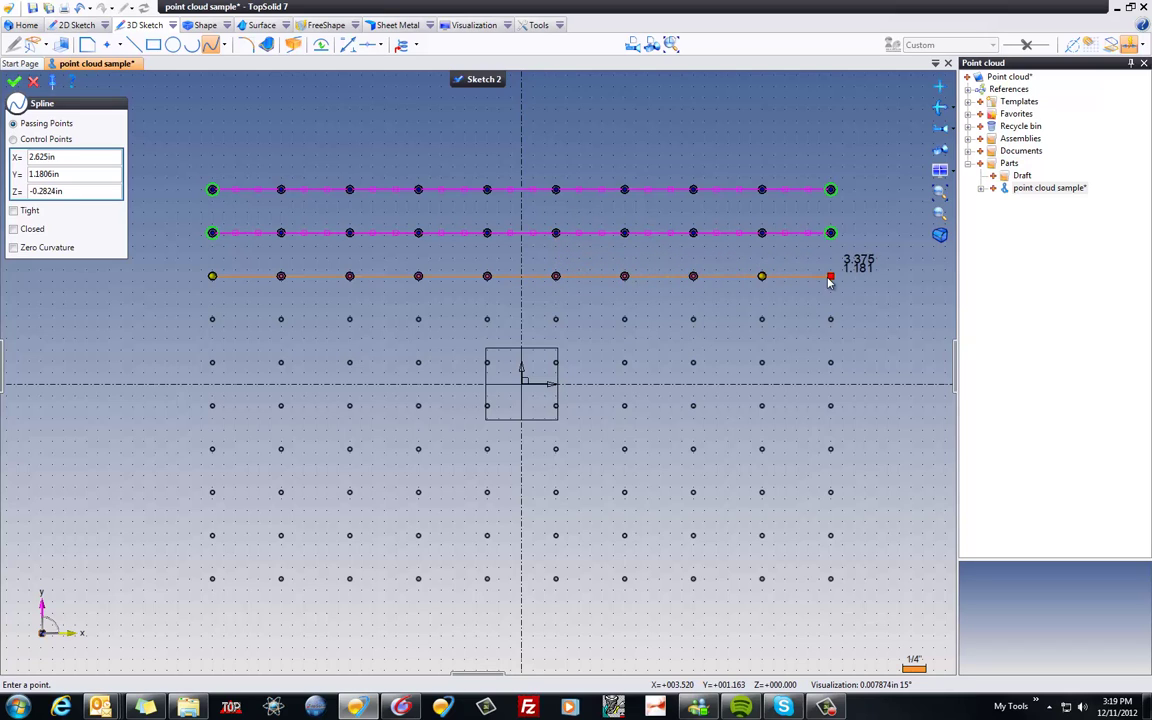
click(830, 277)
right_click(816, 287)
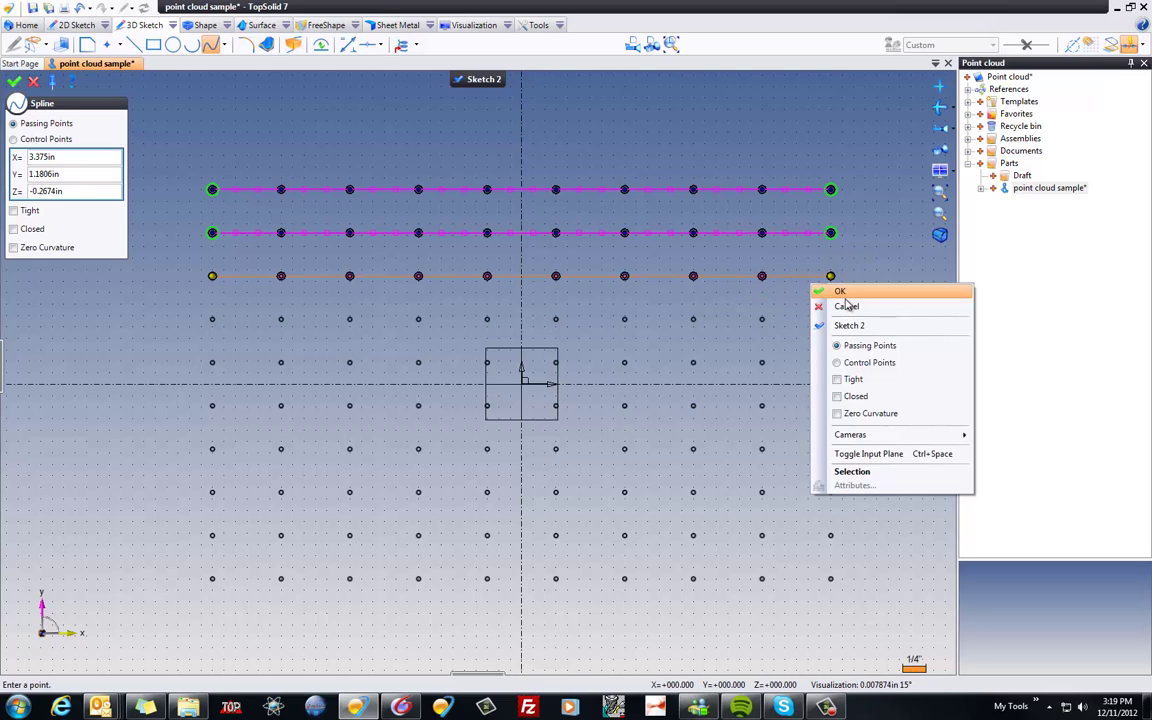
click(838, 292)
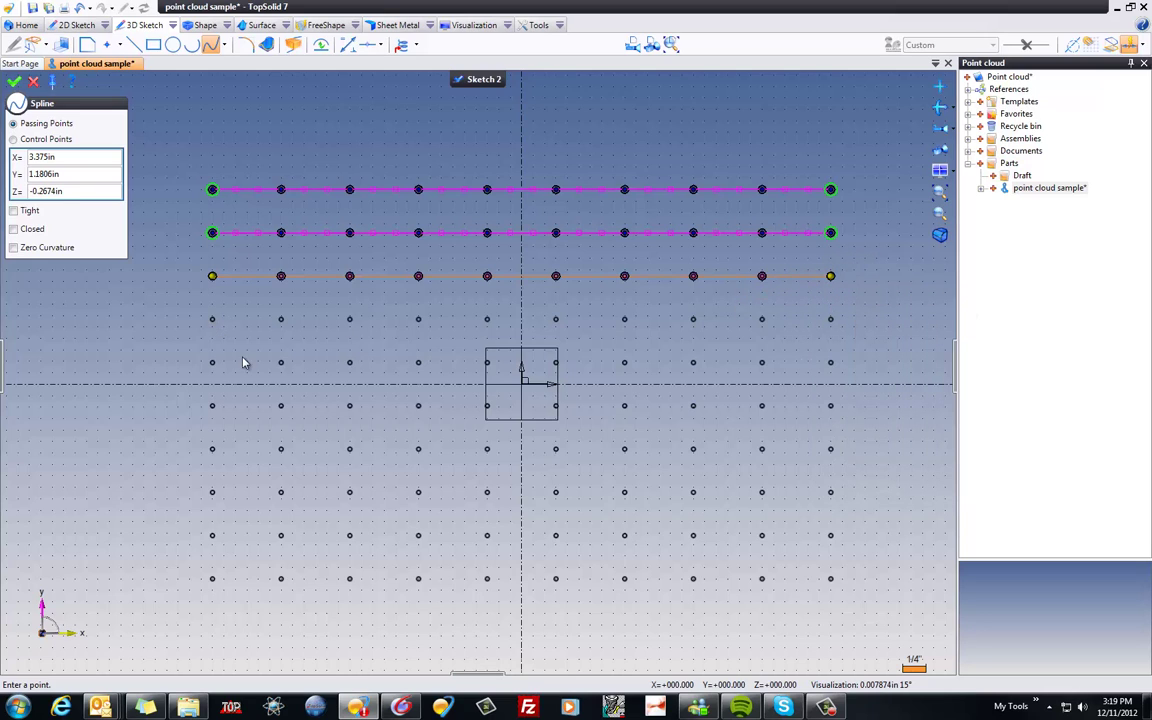
Begin the fourth row's spline with a free point at X -3.389427 in, Y 0.713739 in, Z 0 in, and continue to the row's second point
click(212, 320)
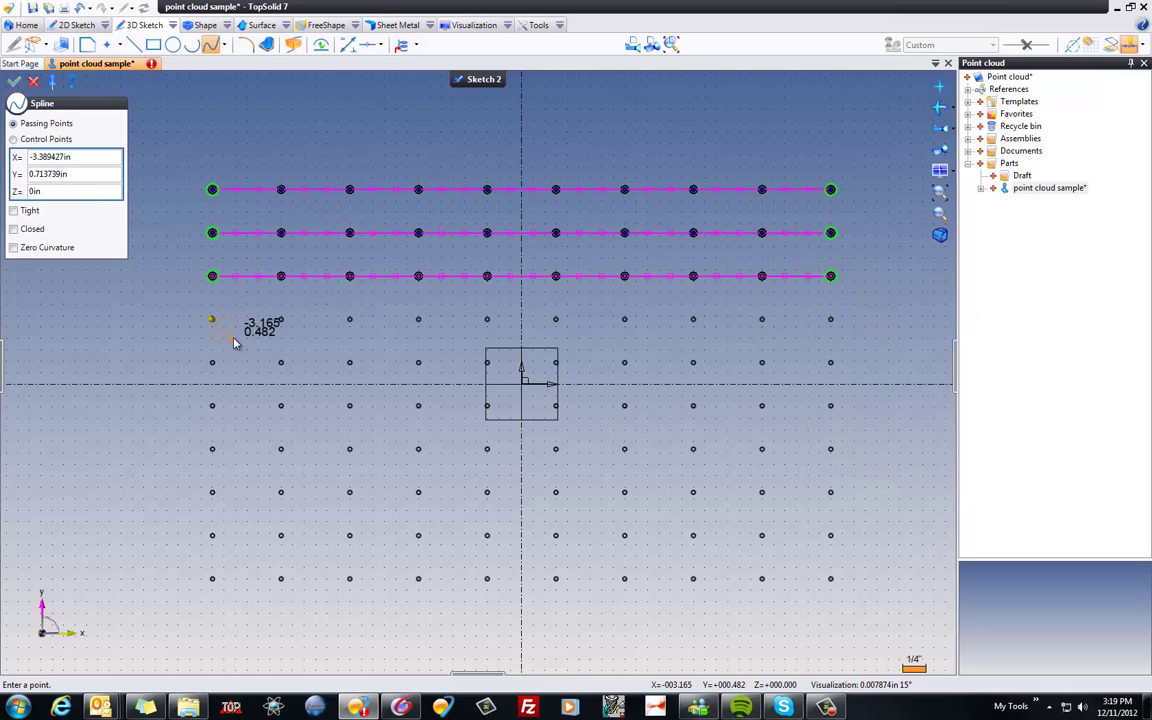
click(281, 320)
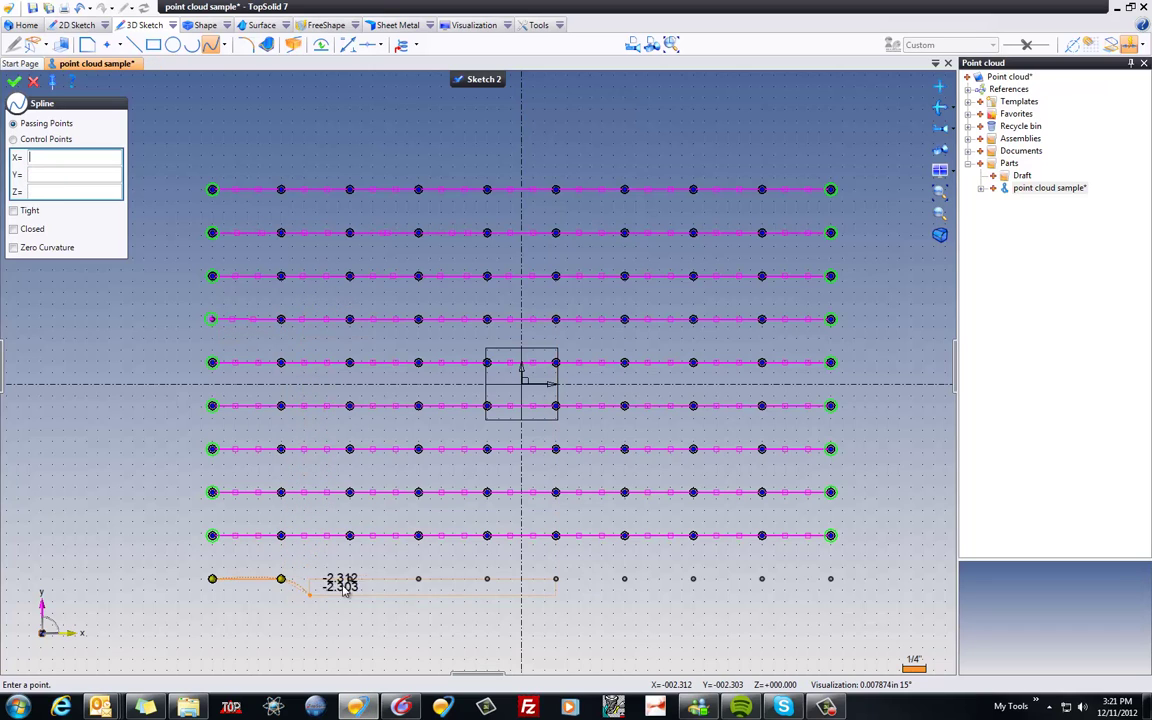
Complete the last row's spline at Y -2.125 in through the points from X -1.875 in to X 3.375 in, and exit the sketch
click(349, 578)
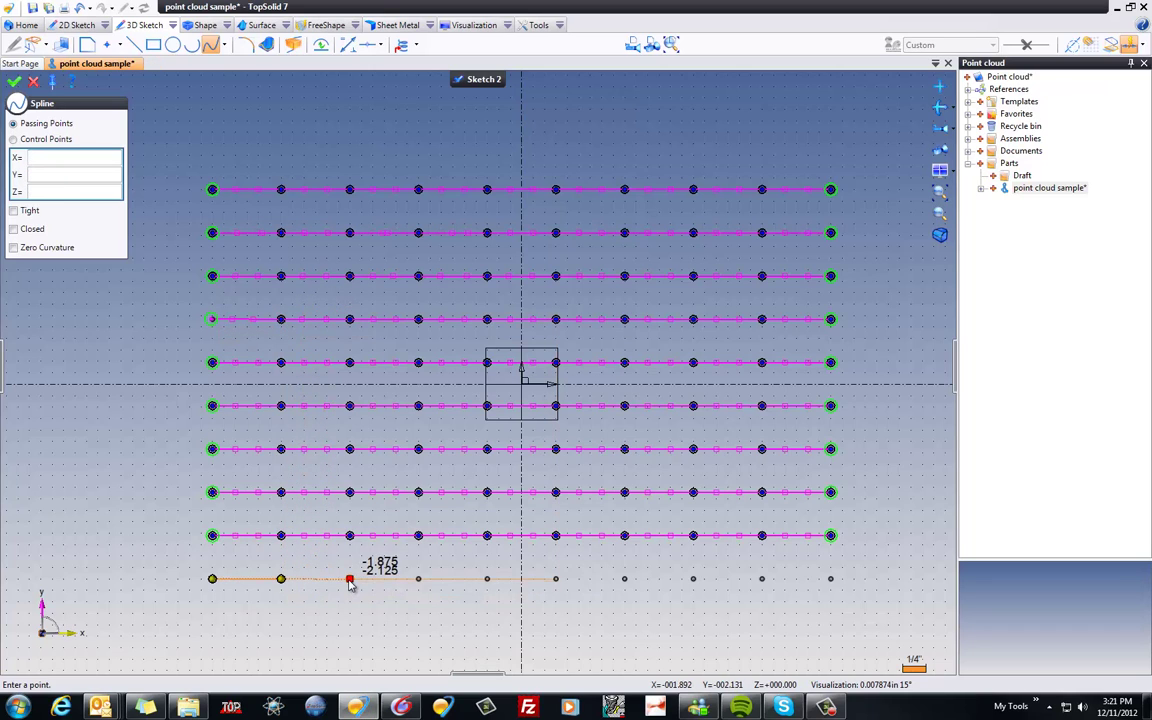
click(418, 578)
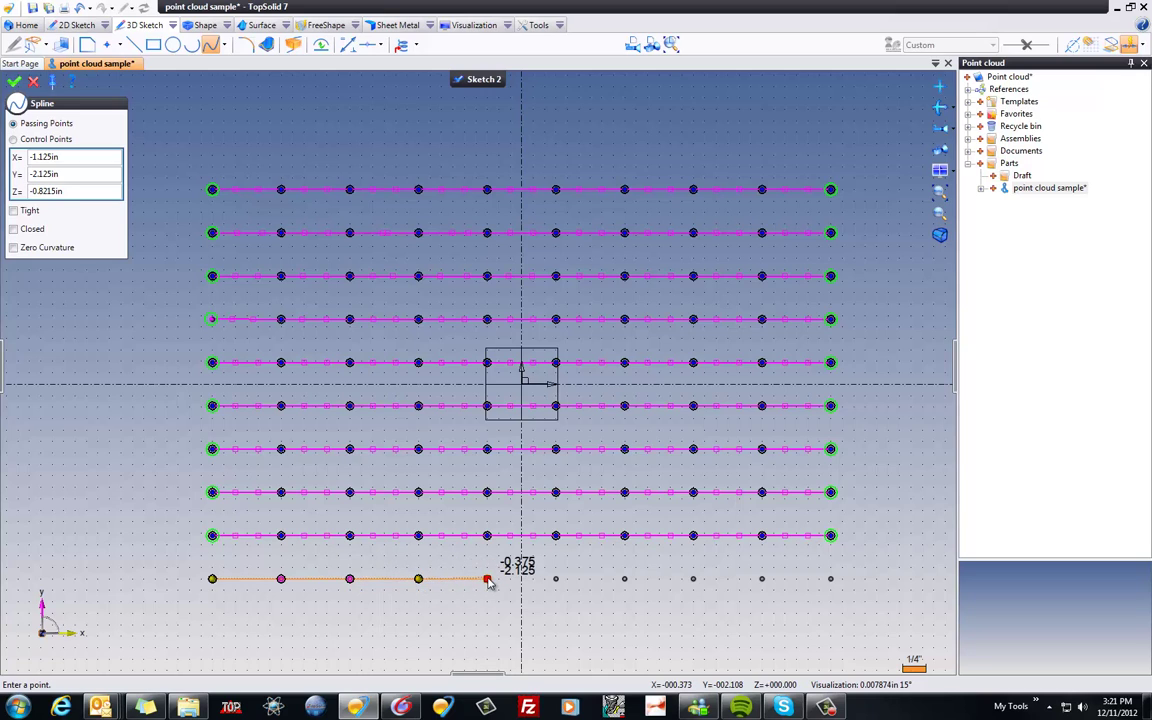
click(487, 578)
click(556, 578)
click(624, 578)
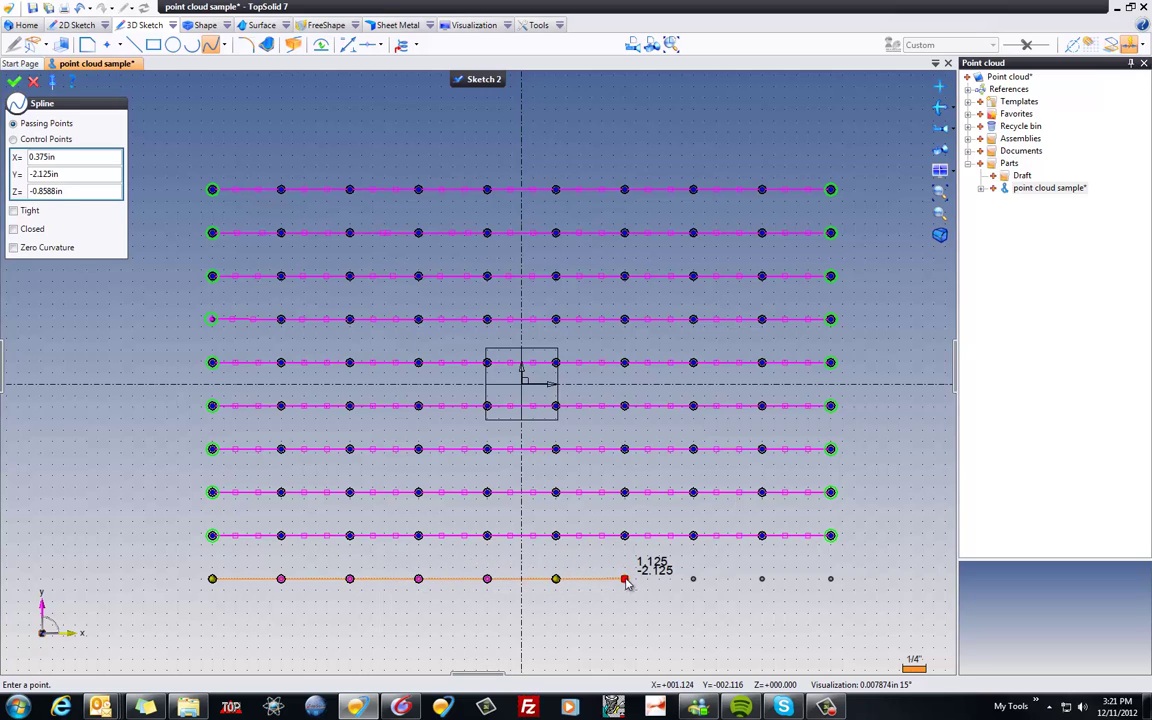
click(693, 578)
click(762, 578)
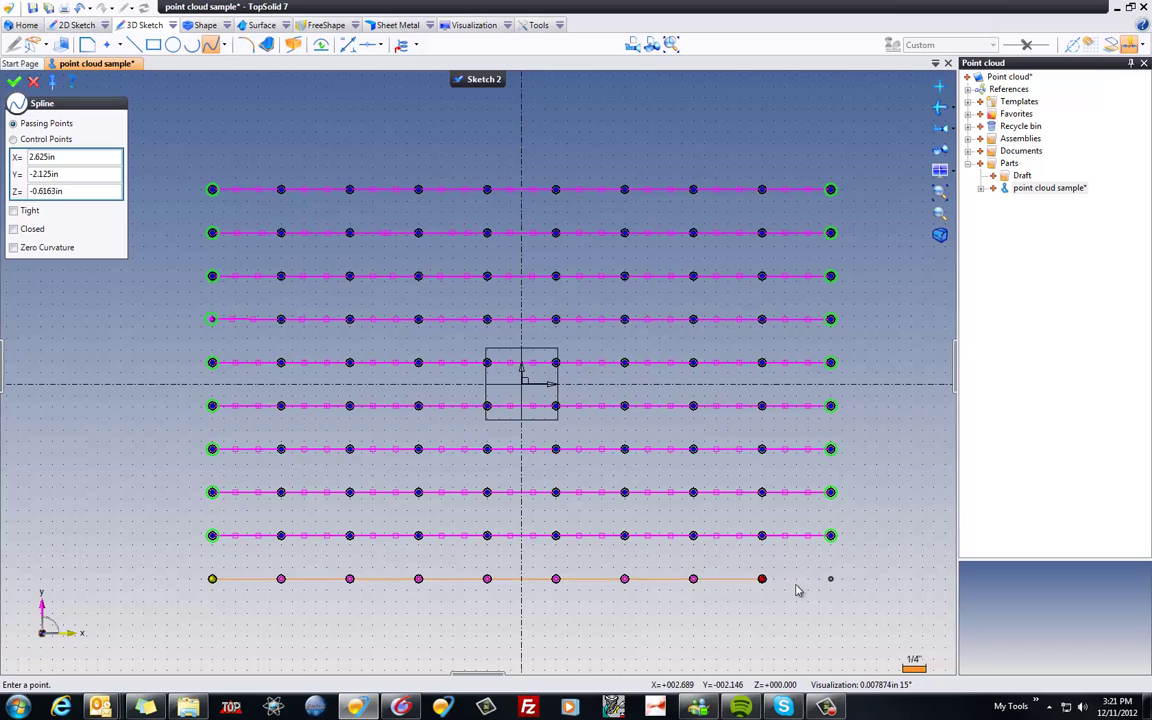
click(830, 578)
right_click(856, 483)
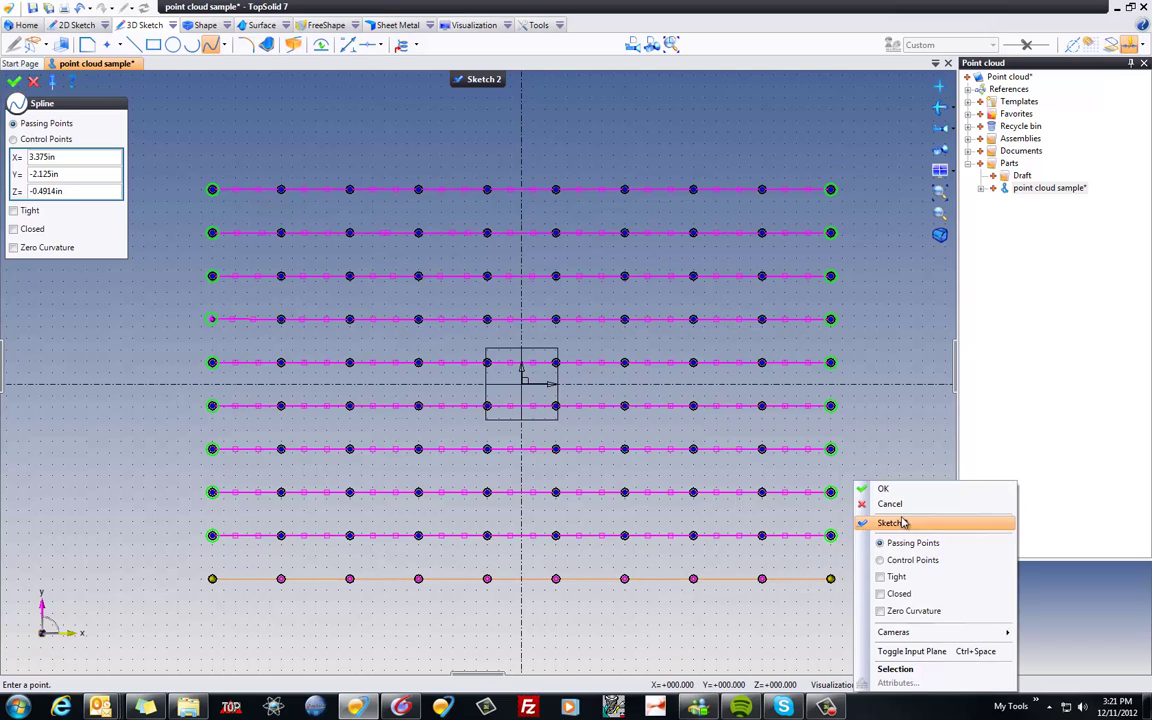
click(885, 489)
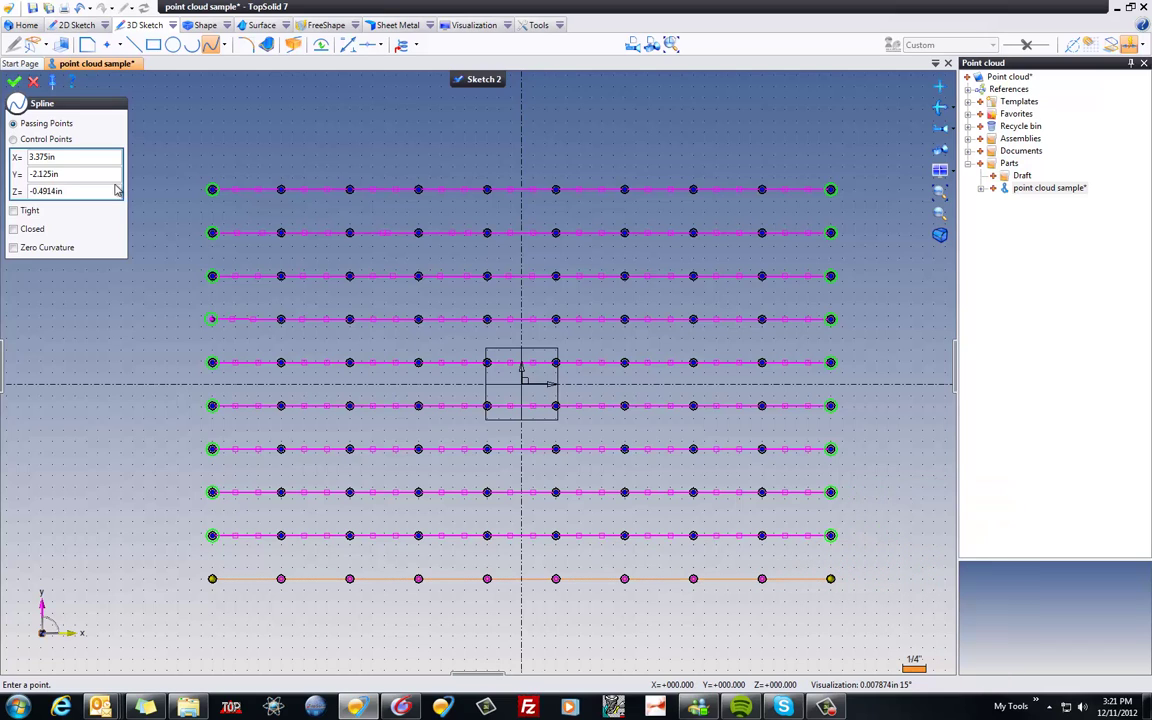
click(34, 82)
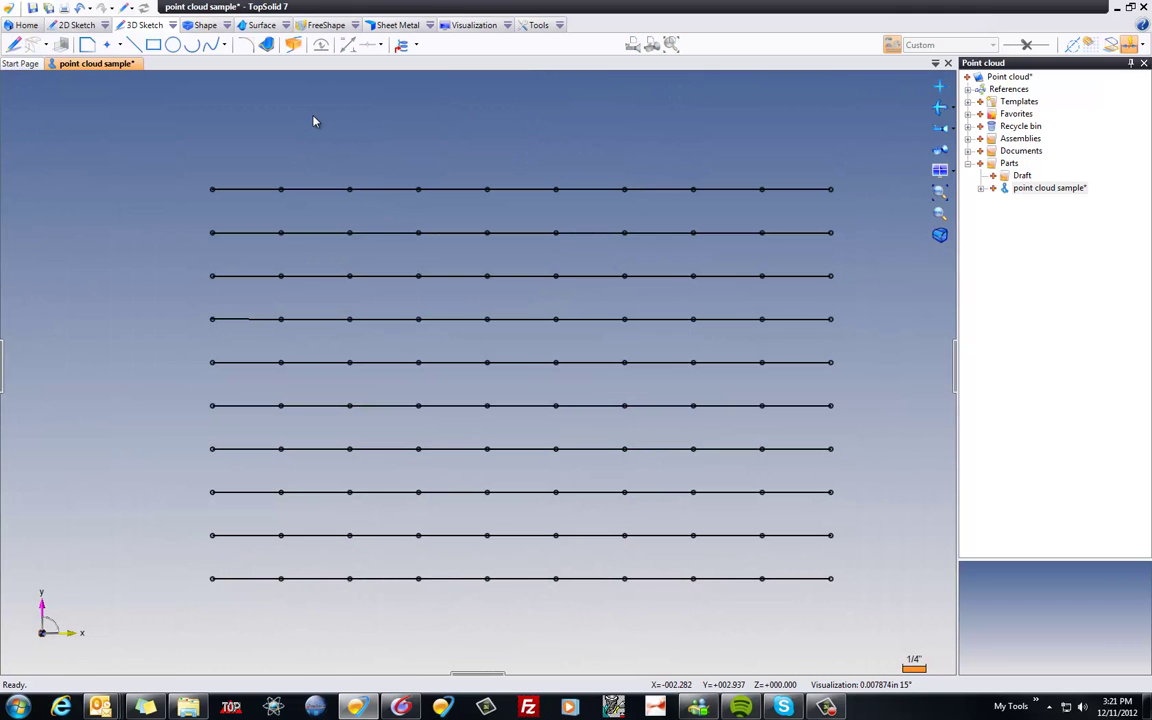
Hide Sketch 1, which holds the imported points, so that only the spline sketch is displayed
click(2, 360)
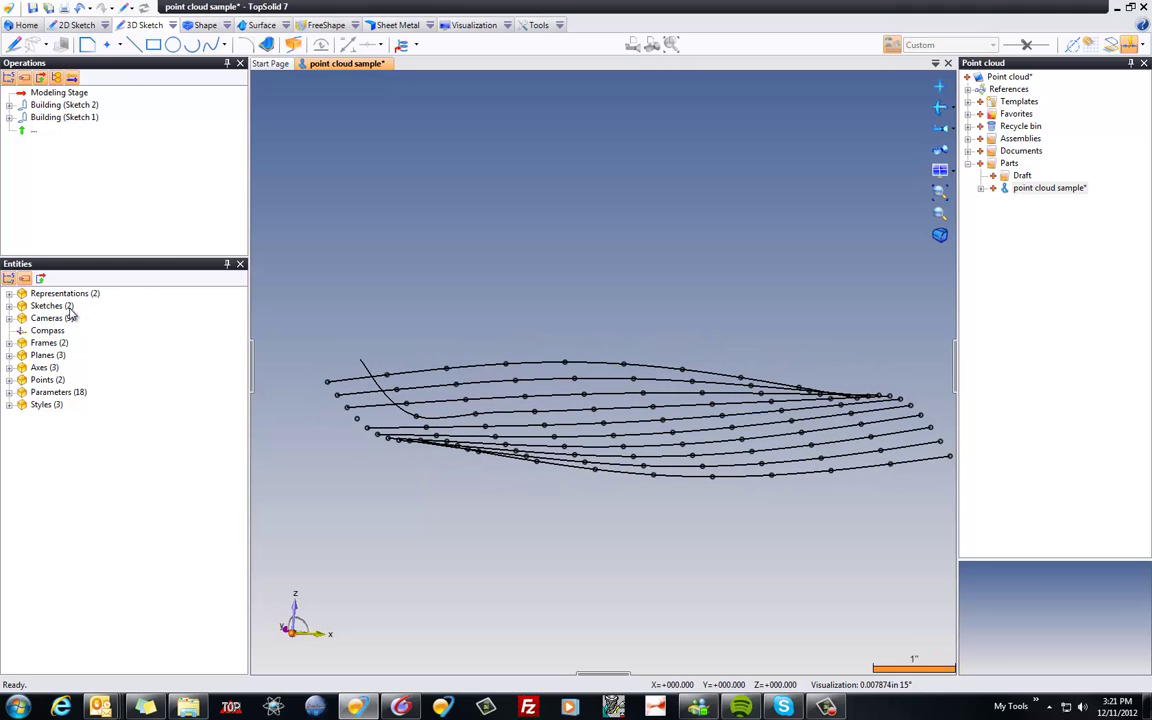
click(9, 306)
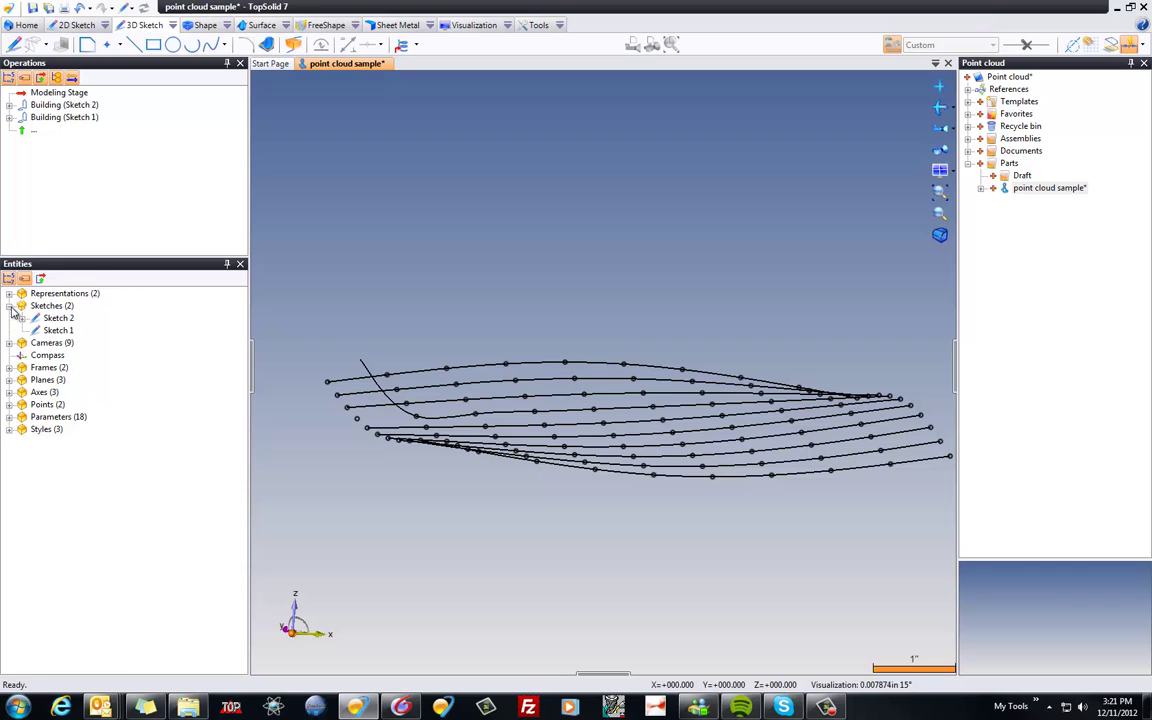
click(58, 331)
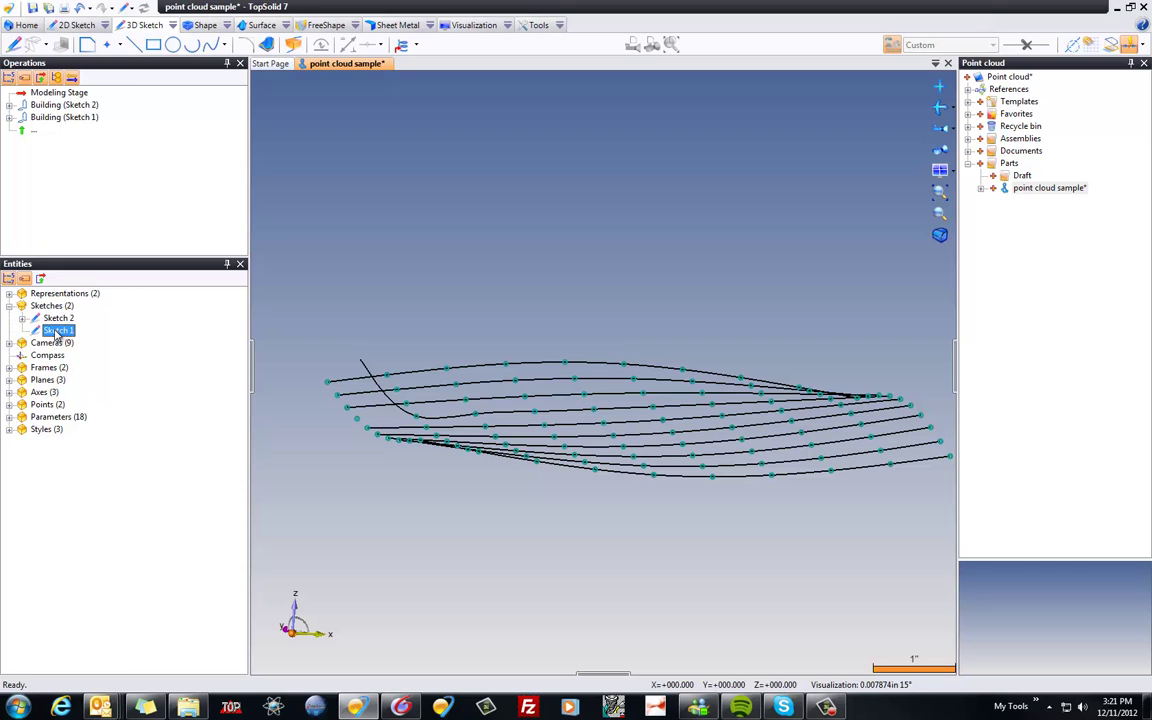
right_click(56, 336)
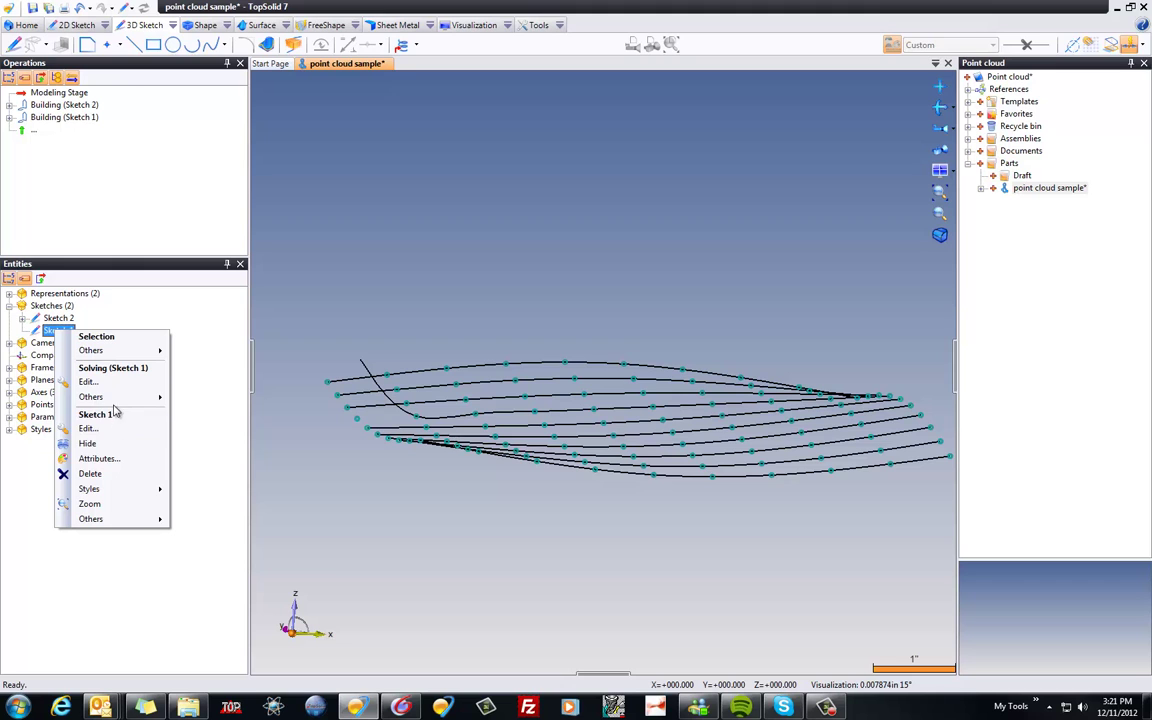
click(88, 443)
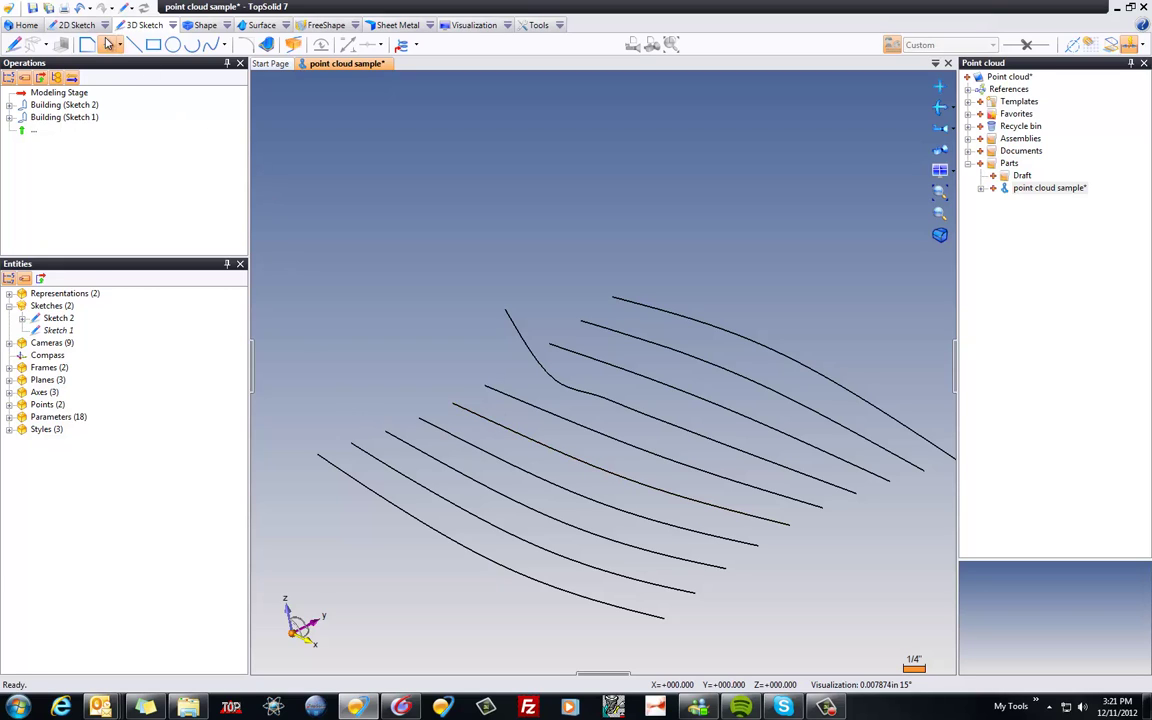
Create a Lofted surface from Sketch 2's ten splines, picked consecutively from the Y -2.125 in row to the Y 2.125 in row
click(262, 25)
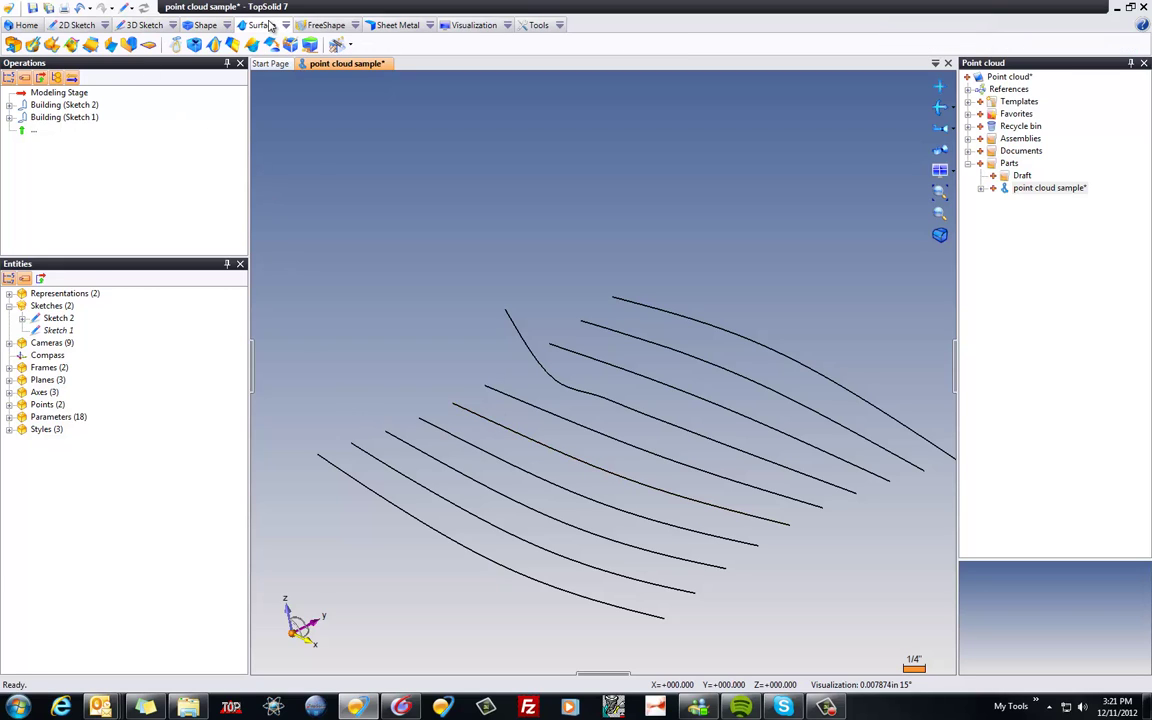
click(52, 45)
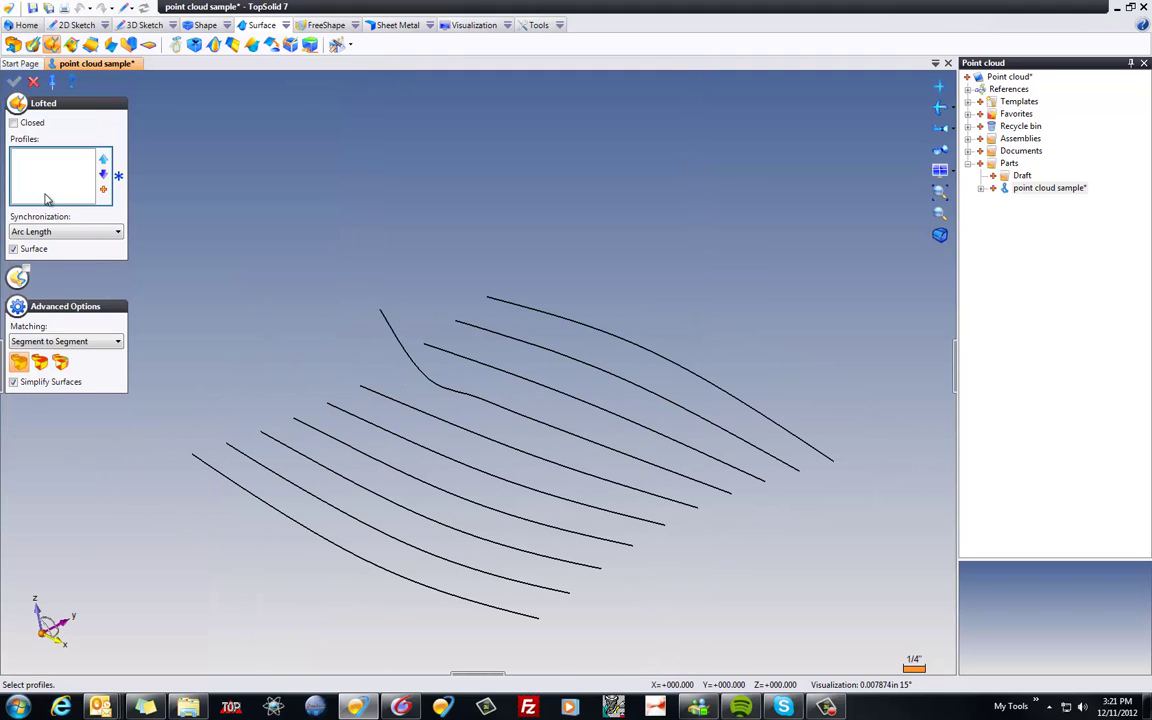
click(242, 480)
click(285, 468)
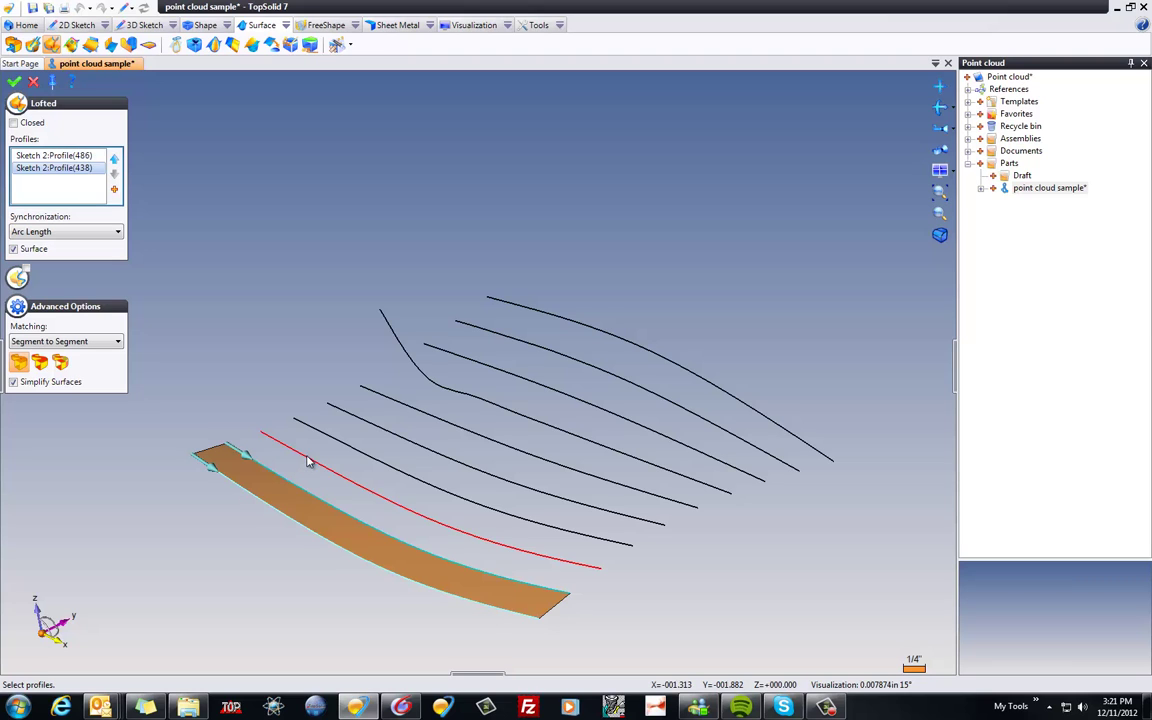
click(310, 460)
click(352, 445)
click(410, 432)
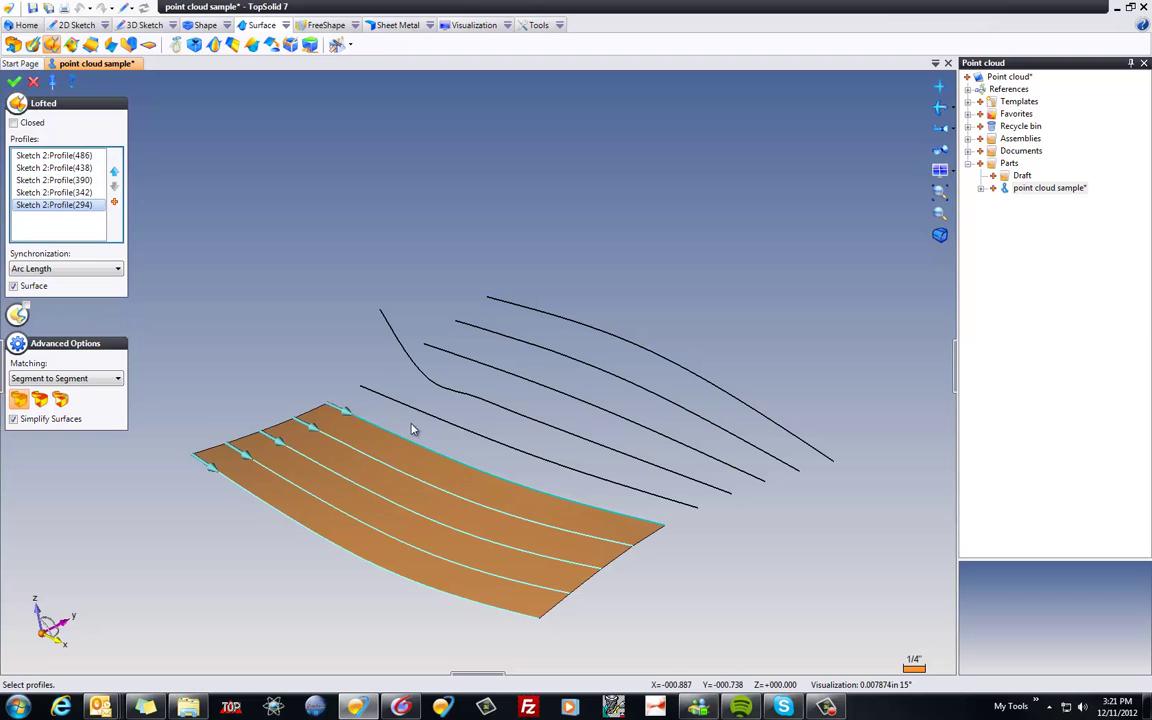
click(424, 413)
click(432, 385)
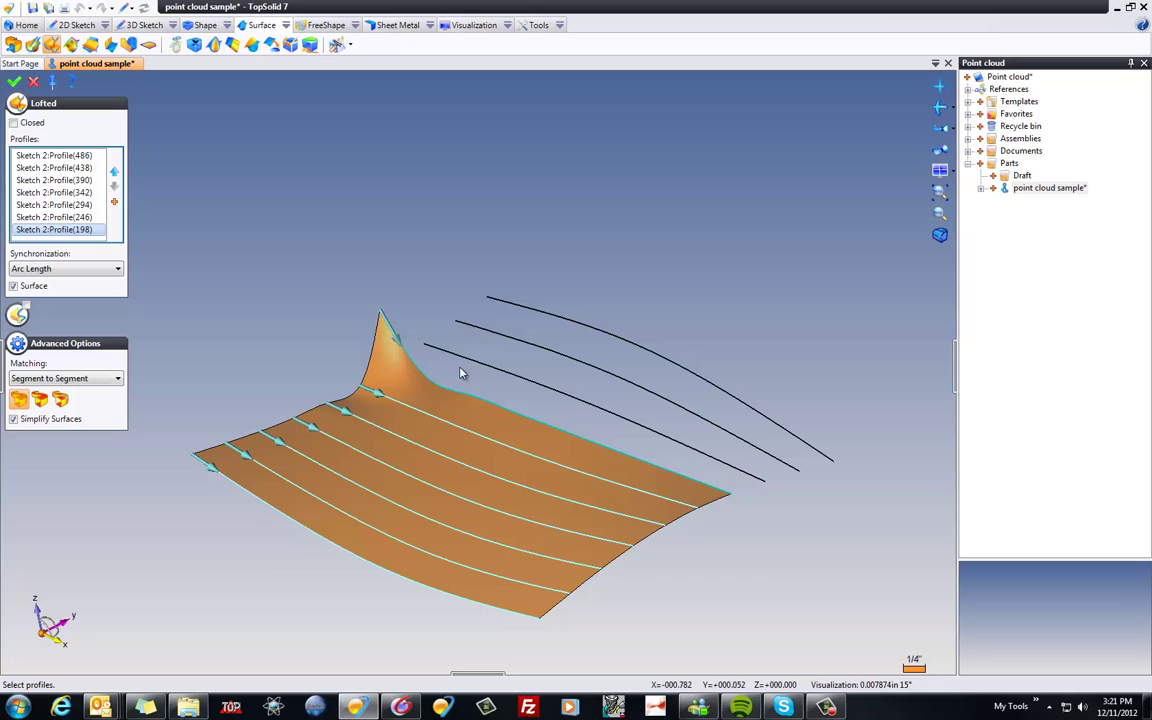
click(537, 376)
click(562, 358)
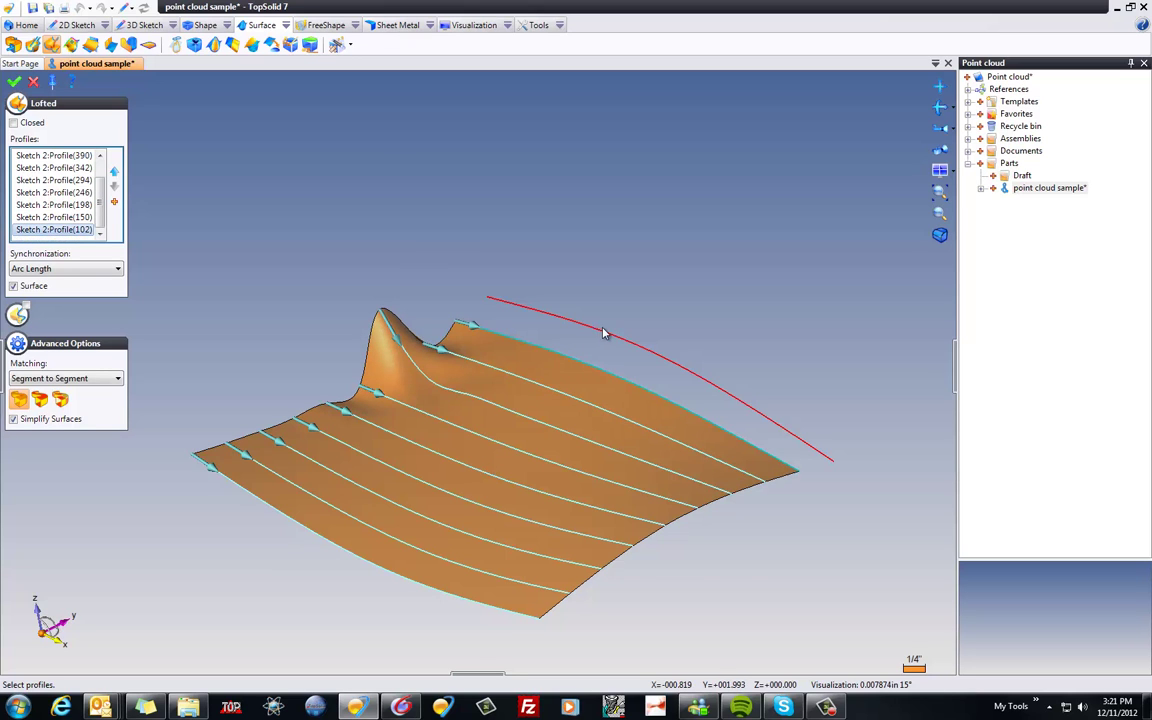
click(609, 337)
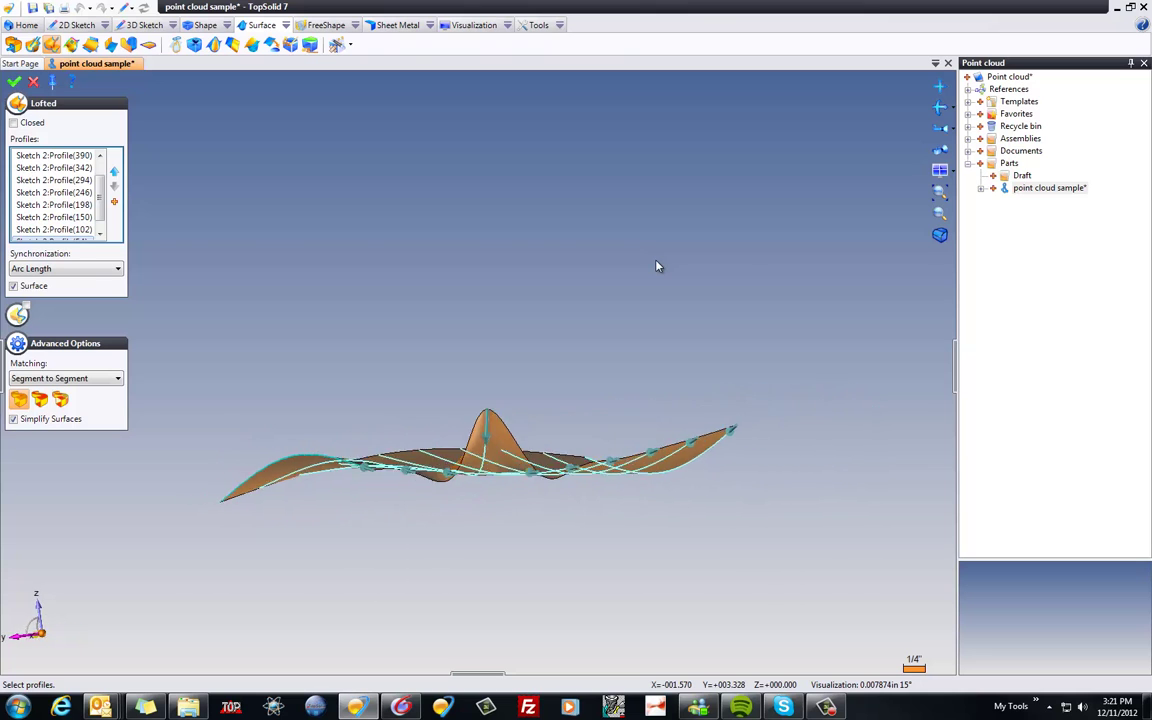
click(33, 84)
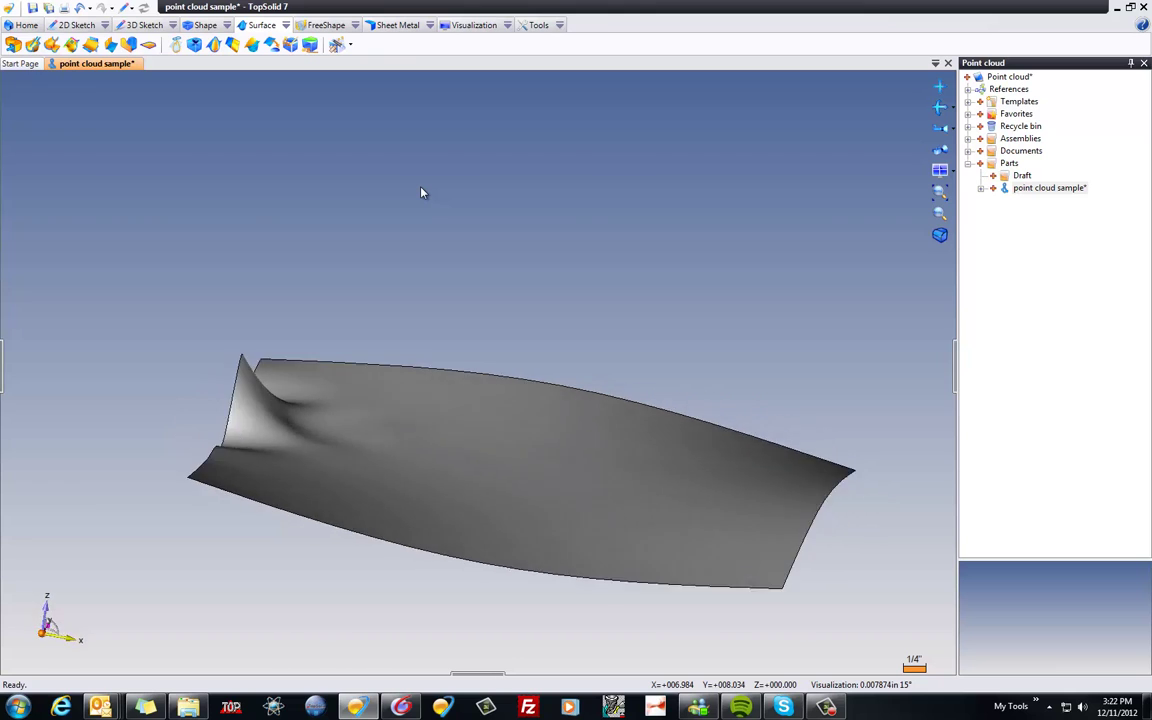